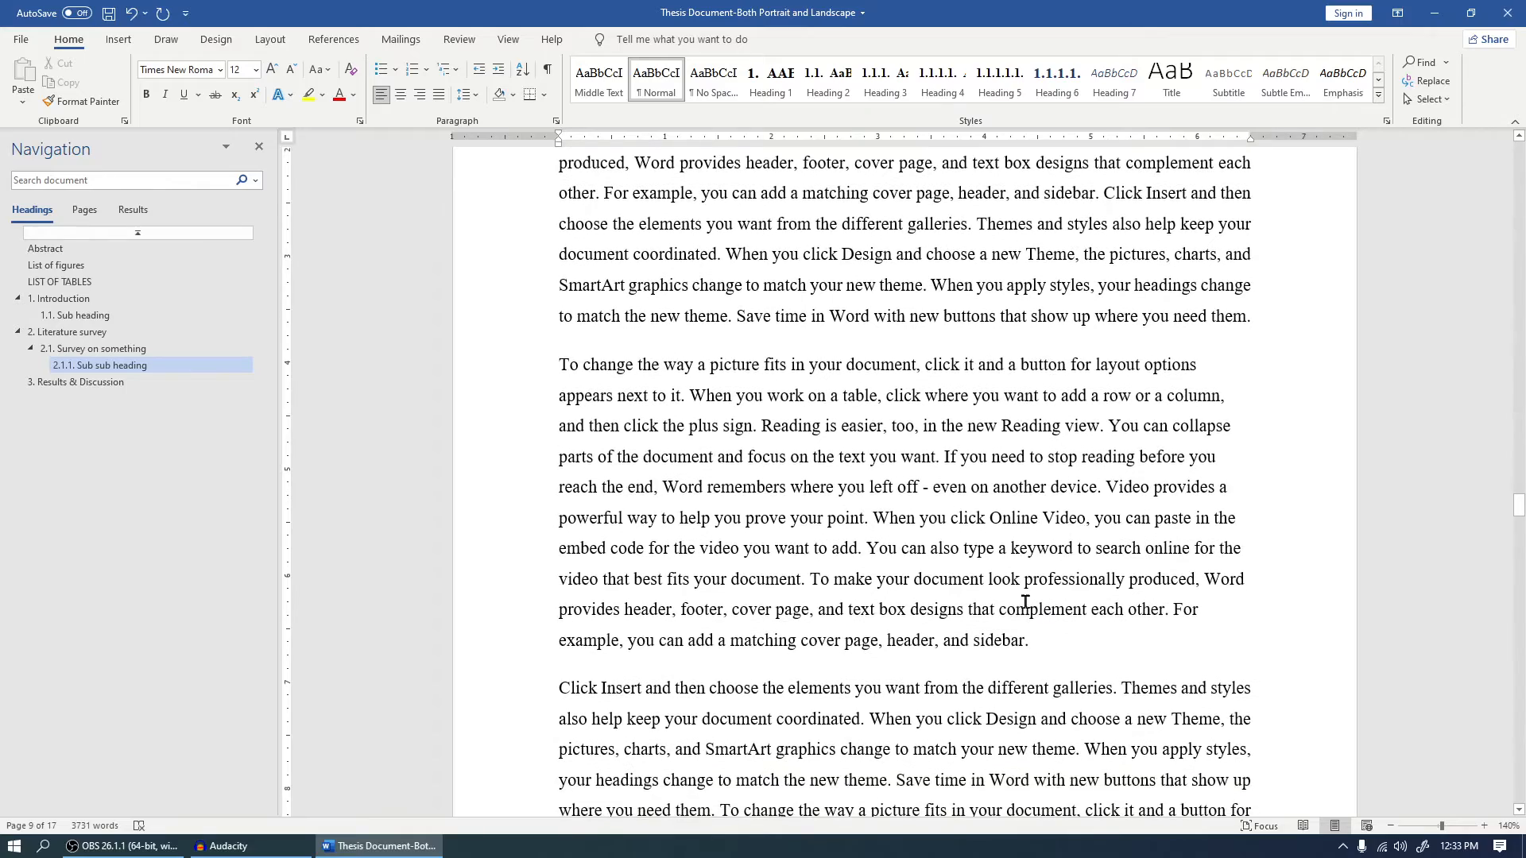
Try centre and right alignment on the paragraph beginning "To change the way a picture fits", and finish with justified alignment.
ctrl+scroll(1049, 654, up, 1)
drag(1065, 650, 536, 373)
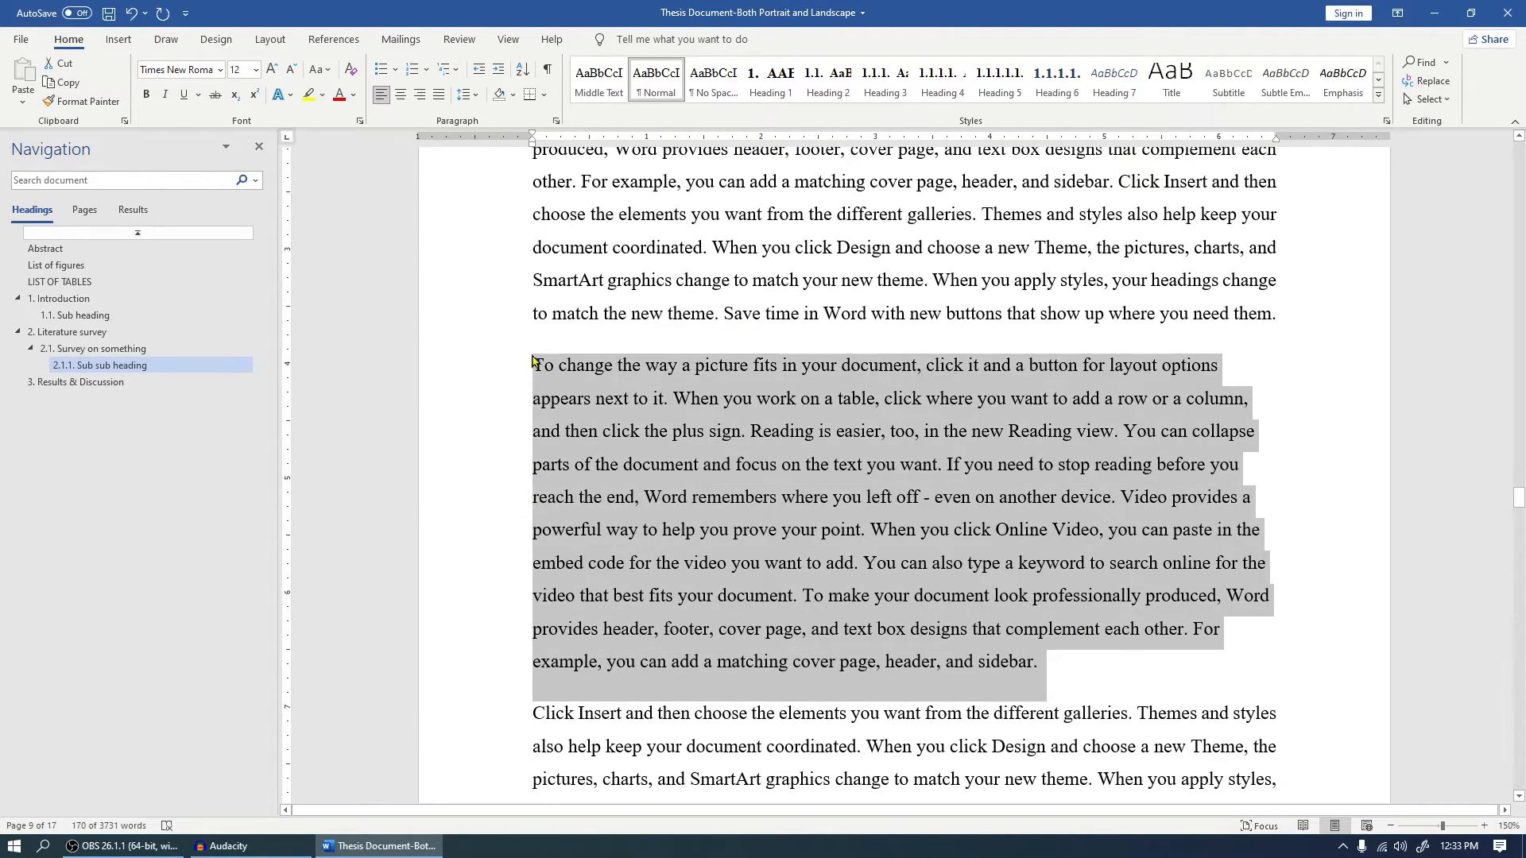
click(401, 94)
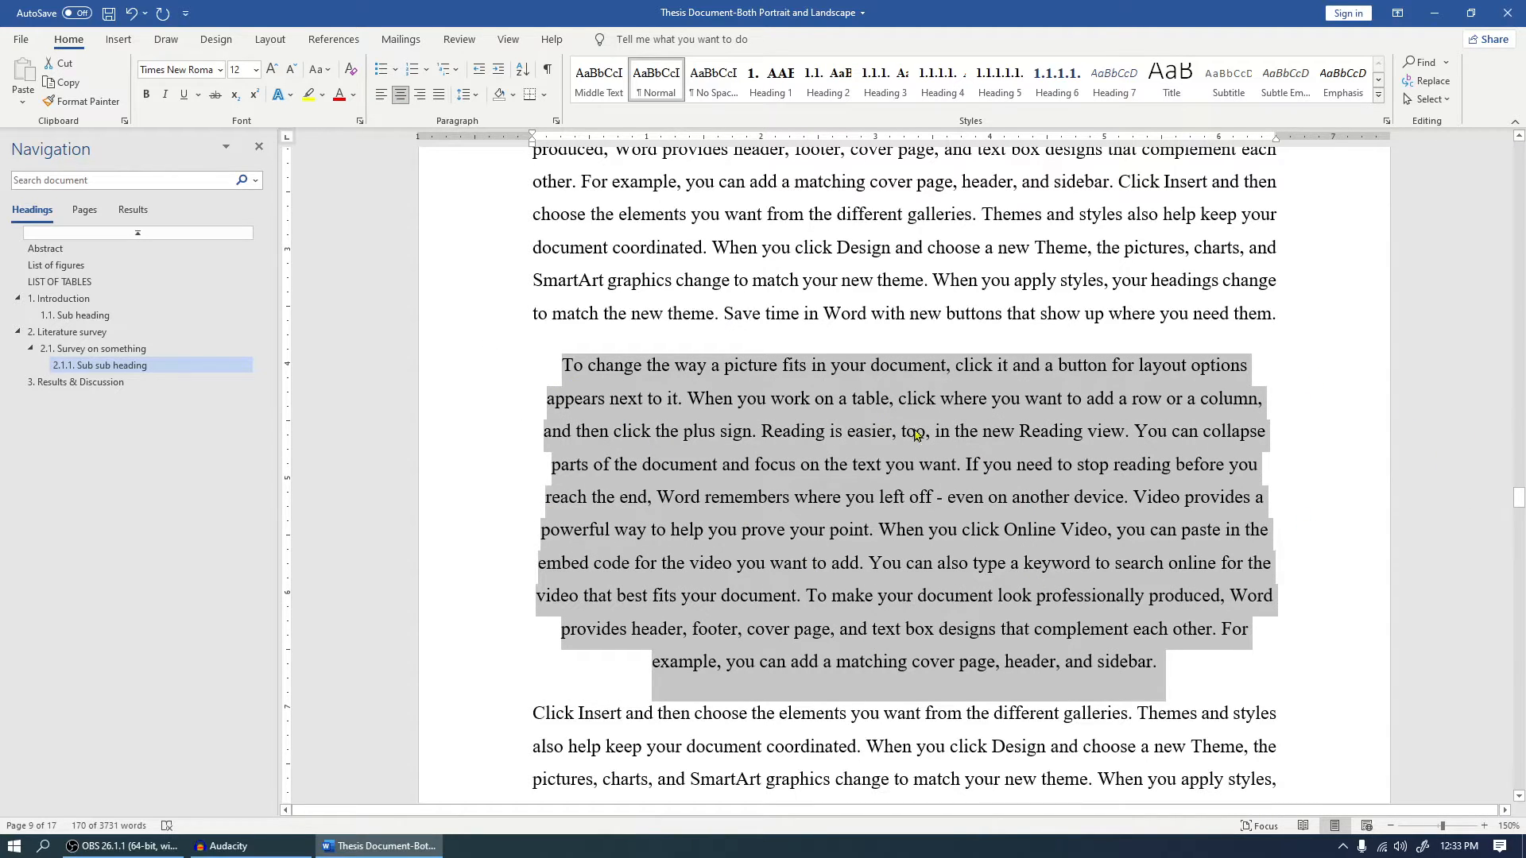
click(422, 96)
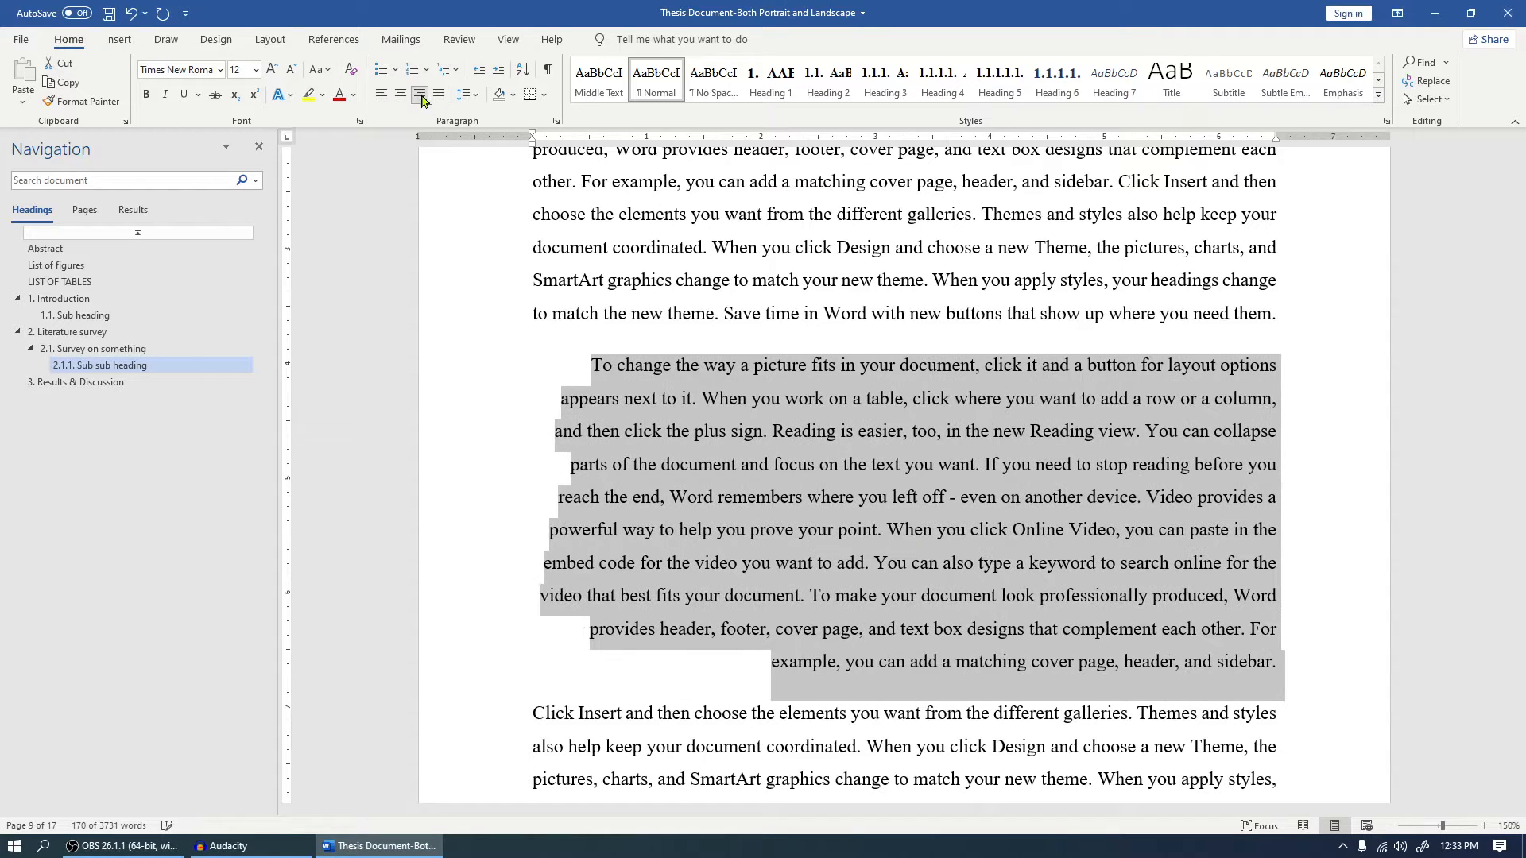
click(439, 95)
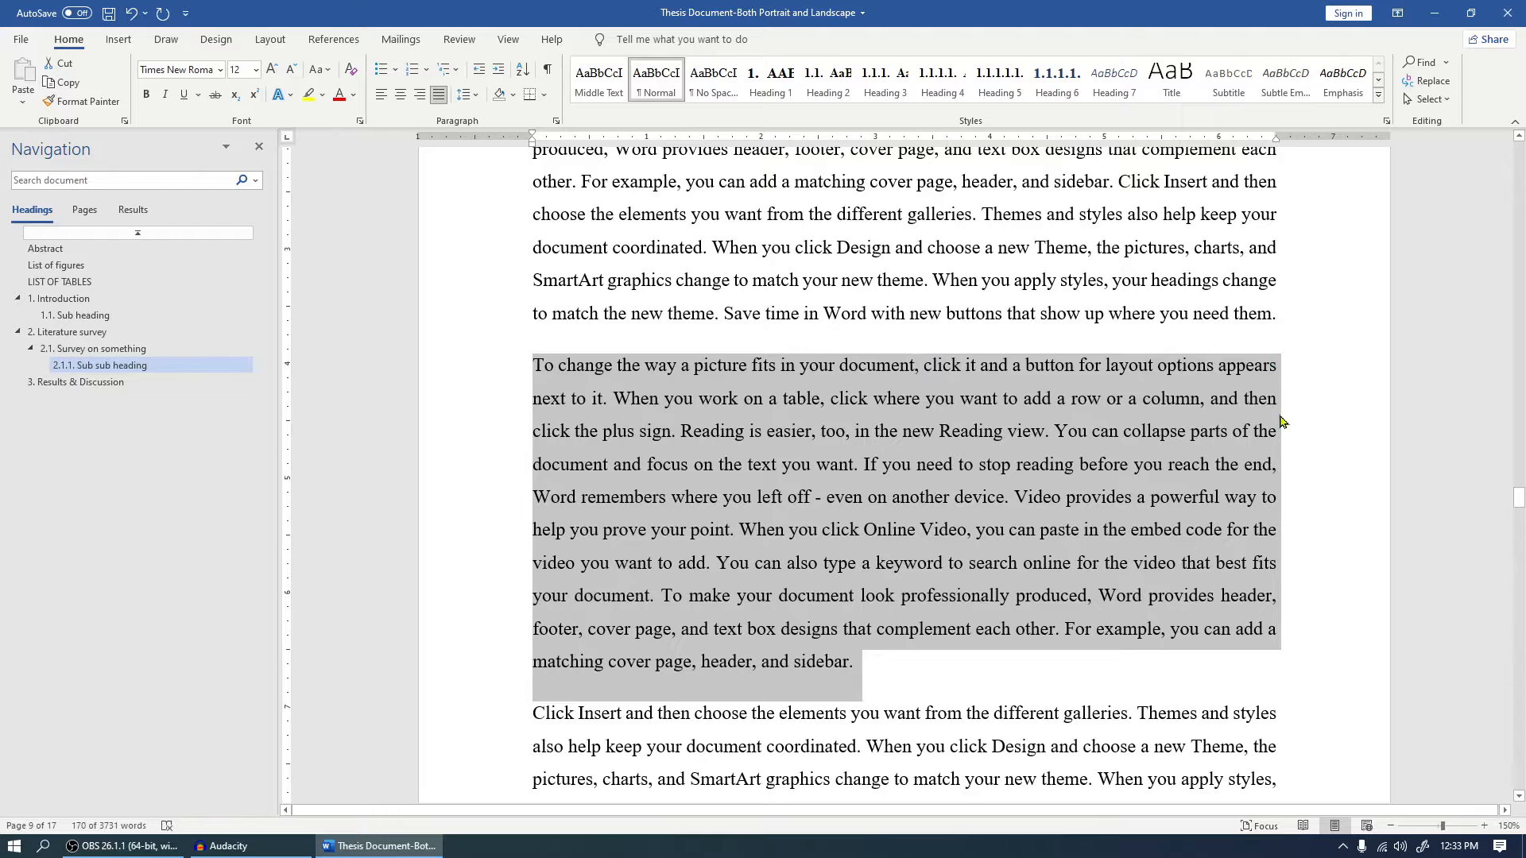
click(887, 475)
Split the whole paragraph beginning "To change the way a picture fits" into two columns.
scroll(944, 574, up, 2)
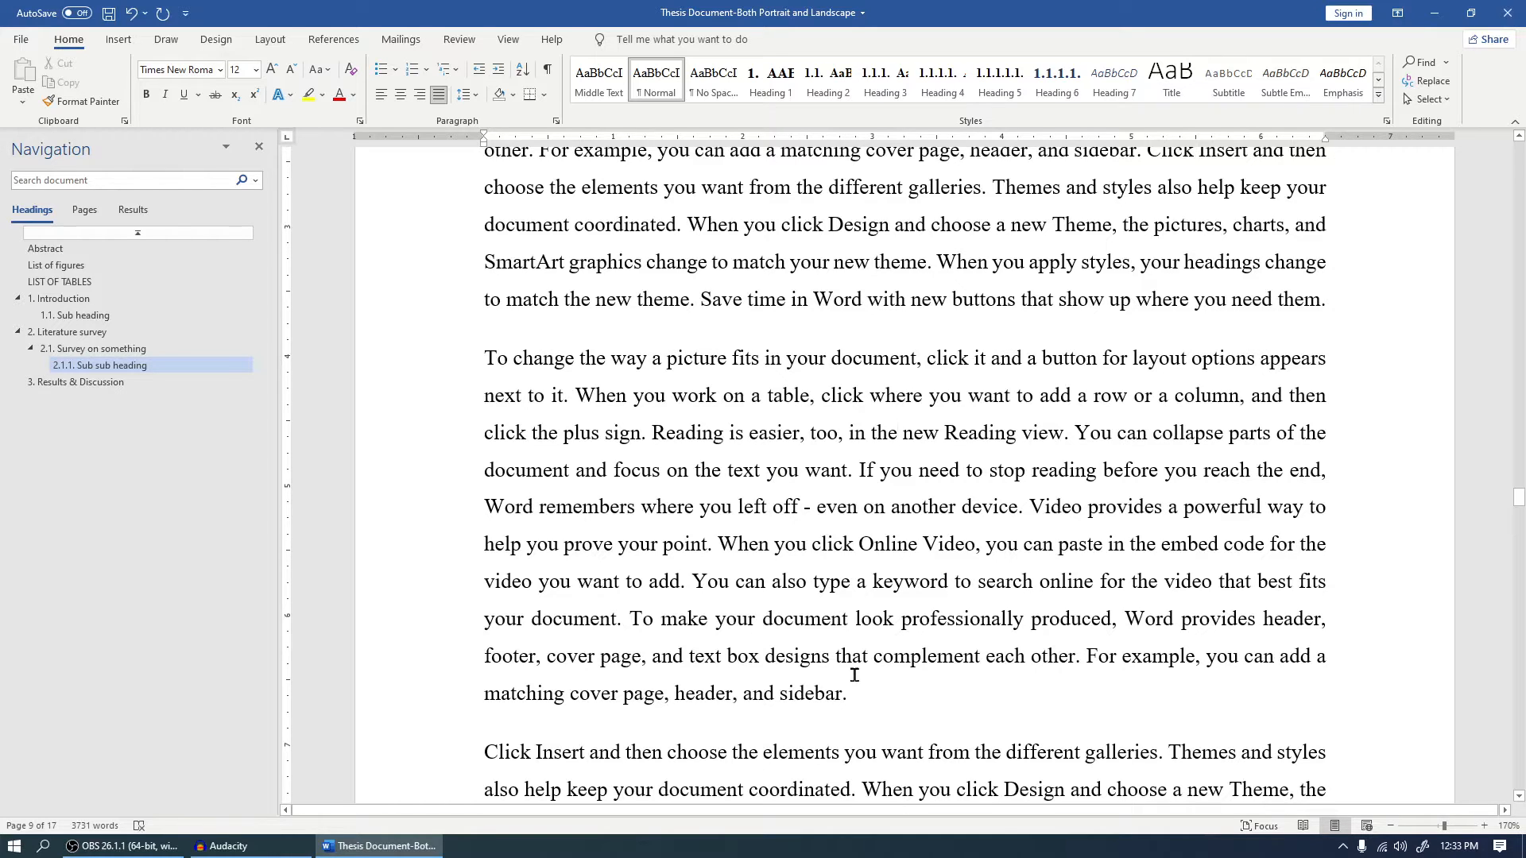
drag(863, 689, 486, 362)
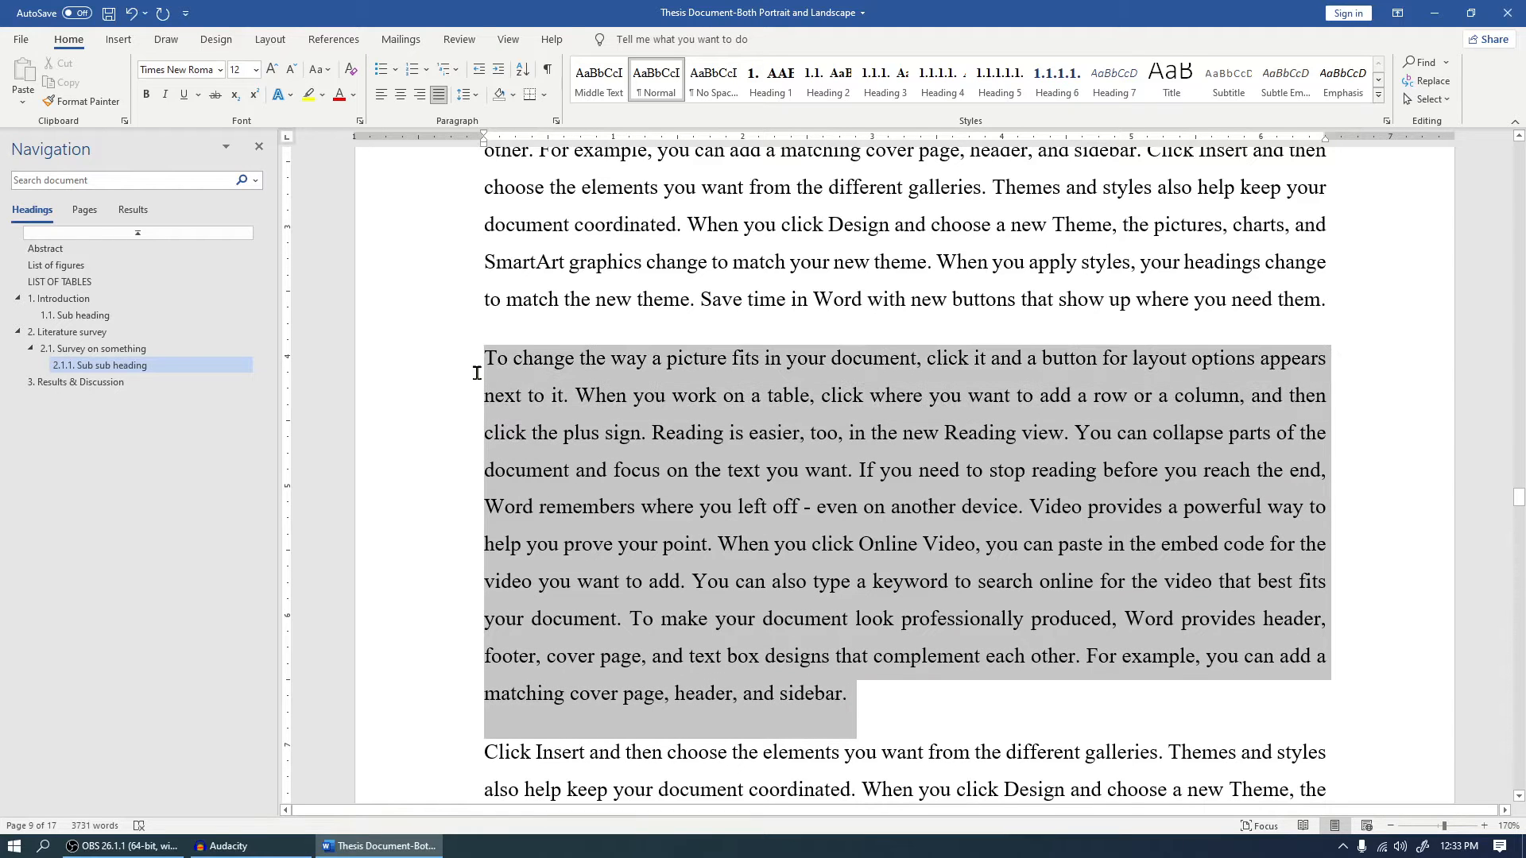
shift+click(560, 461)
triple_click(560, 461)
click(268, 39)
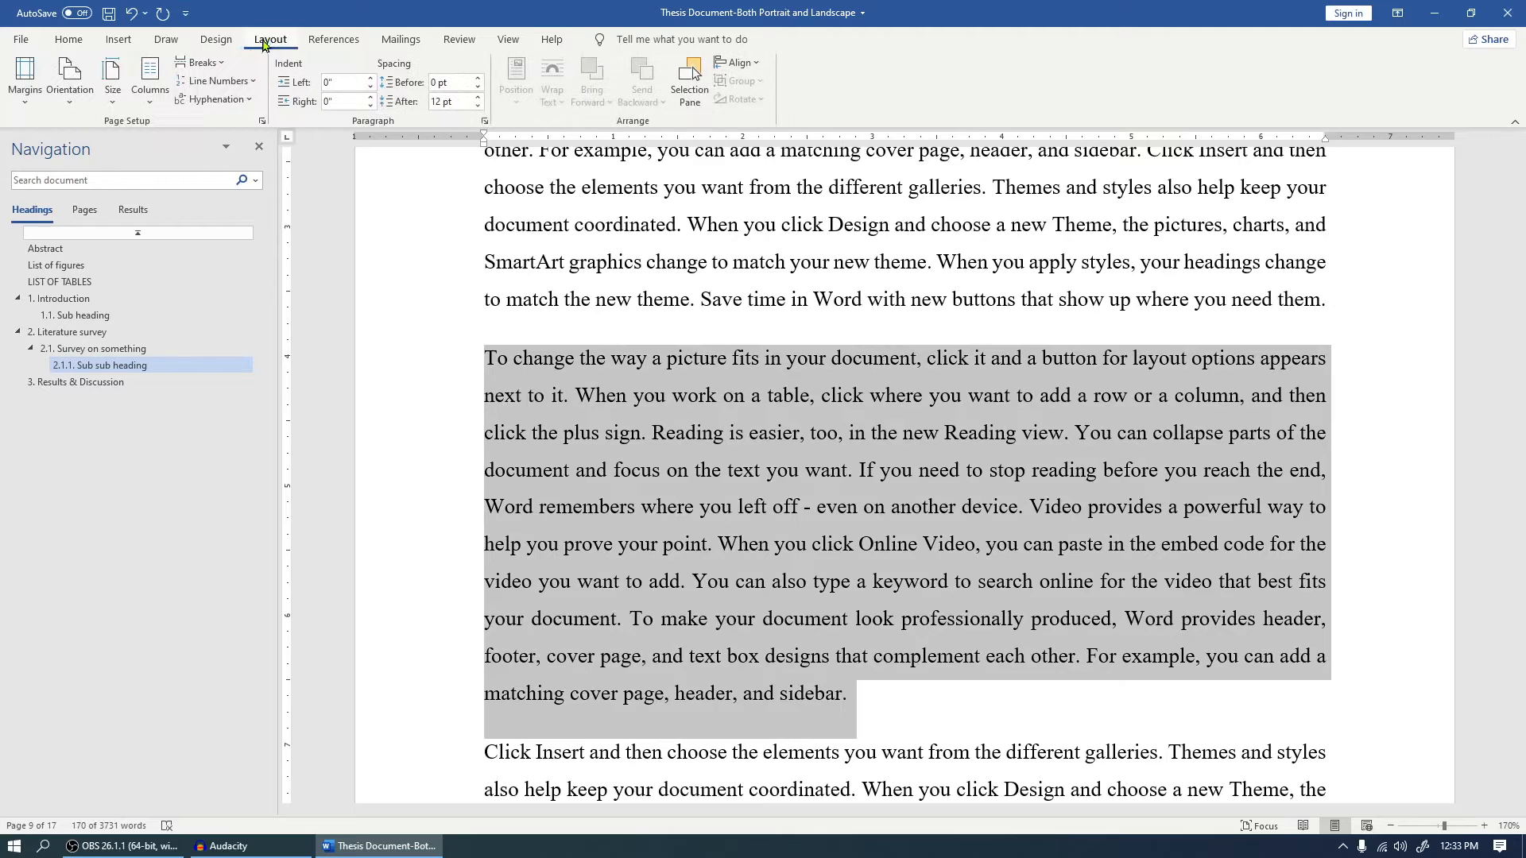
click(151, 88)
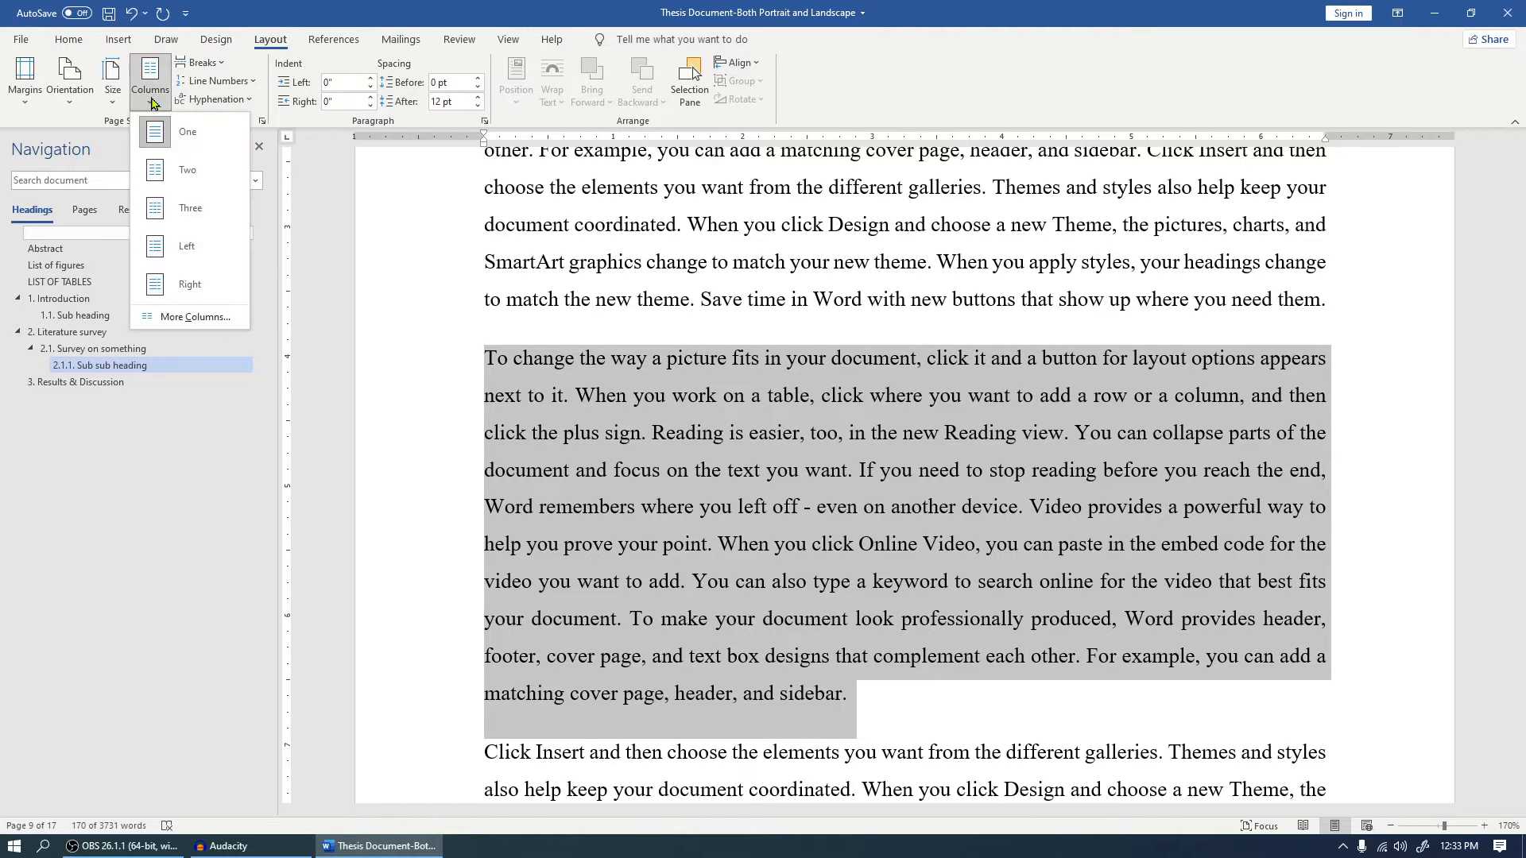
click(177, 173)
Insert the words "mechanical engineering" after "To change the way" in the first line of the two-column paragraph.
click(617, 357)
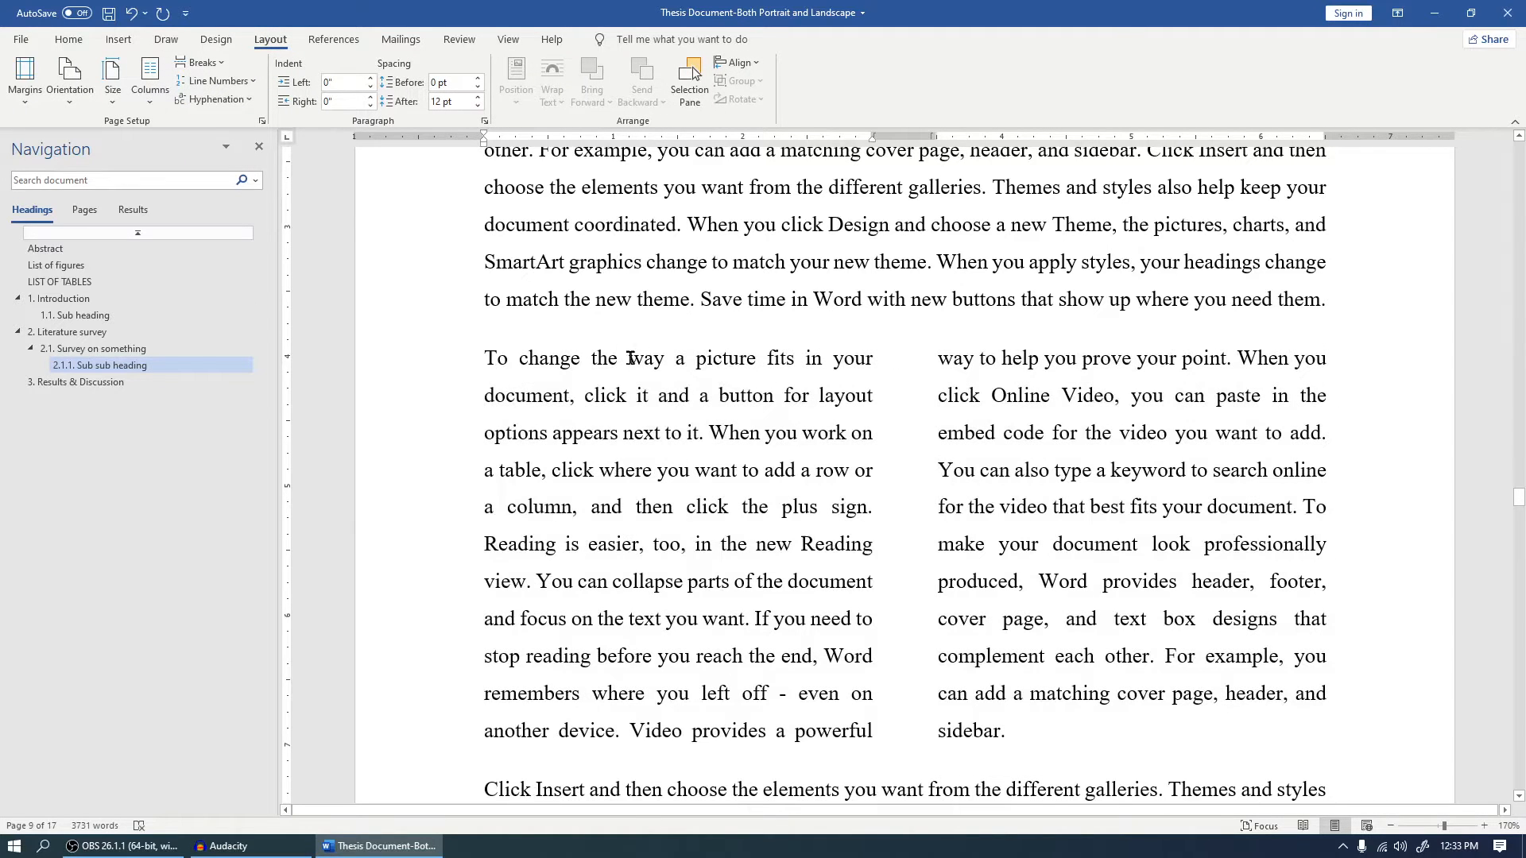
key(Right)
key(Right)
key(Right)
key(Right)
text(mechanical)
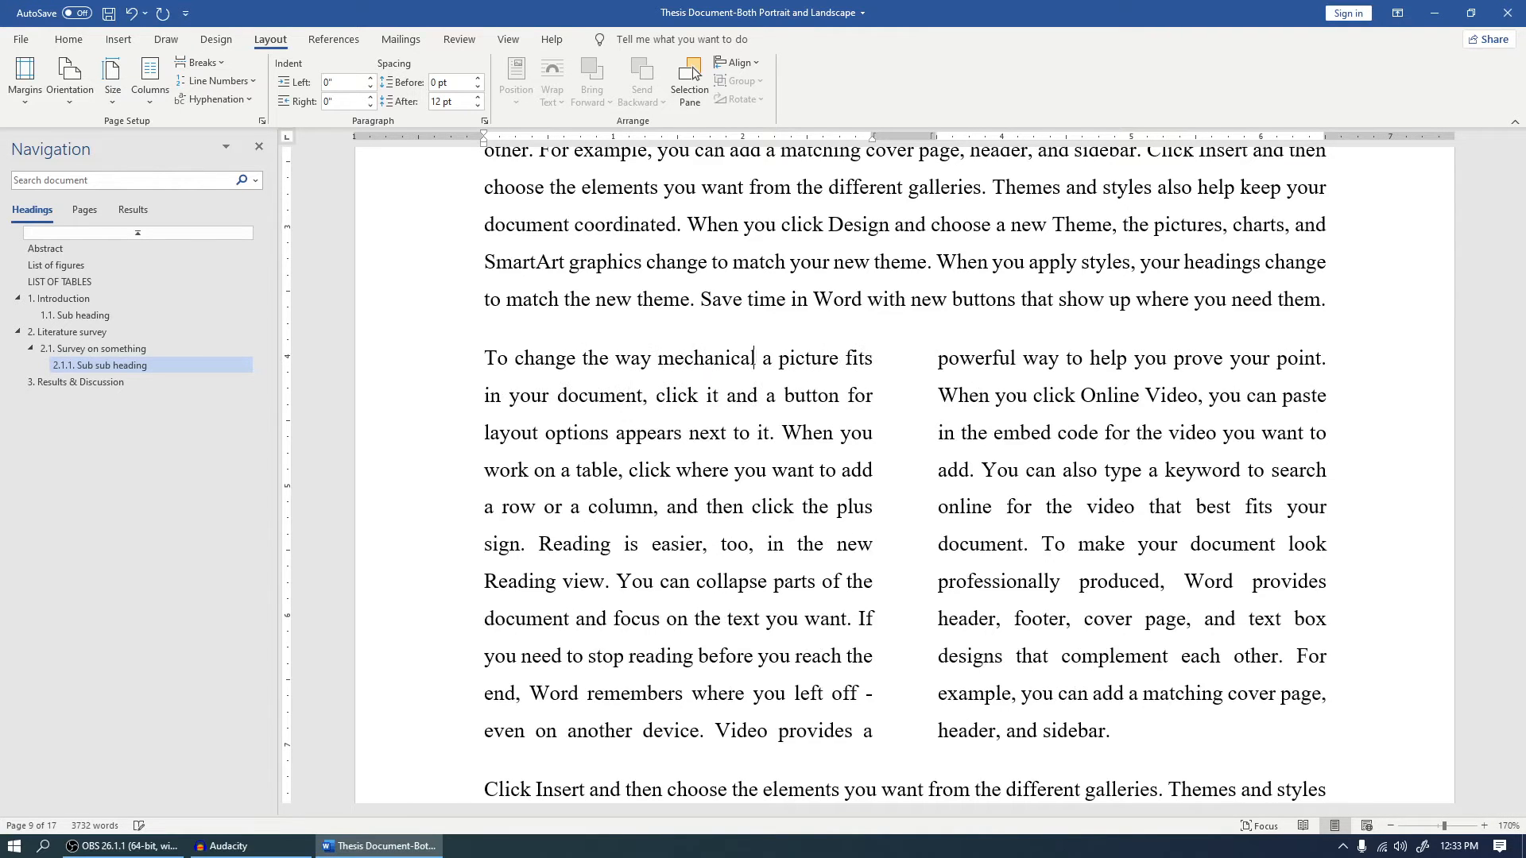
text( engineering)
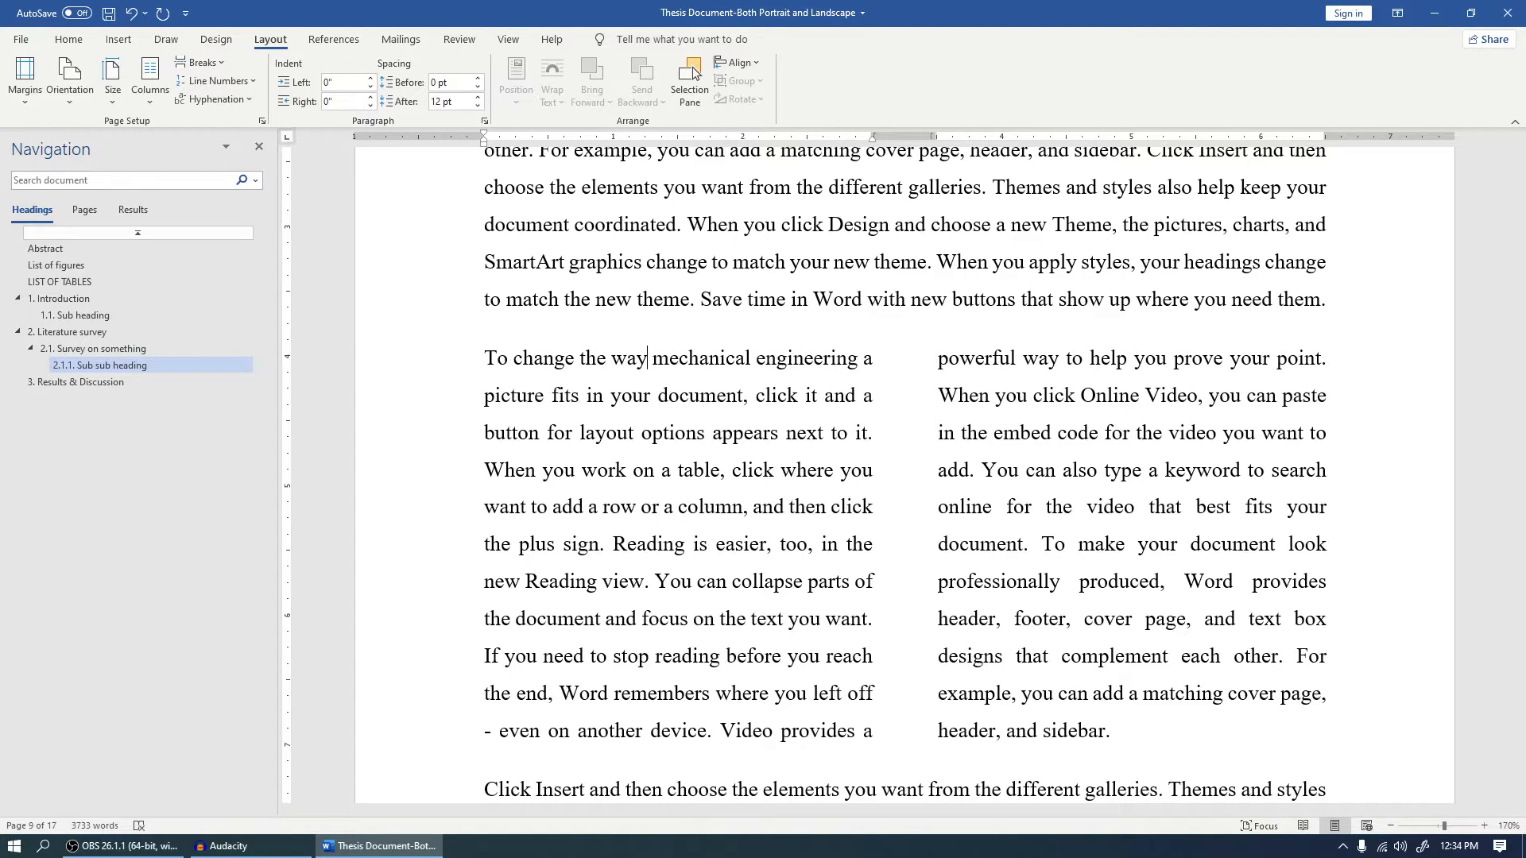
Remove "way" from the first line of the two-column paragraph, so it begins "To change the mechanical engineering a".
key(BackSpace)
key(BackSpace)
key(BackSpace)
key(BackSpace)
key(BackSpace)
key(BackSpace)
key(BackSpace)
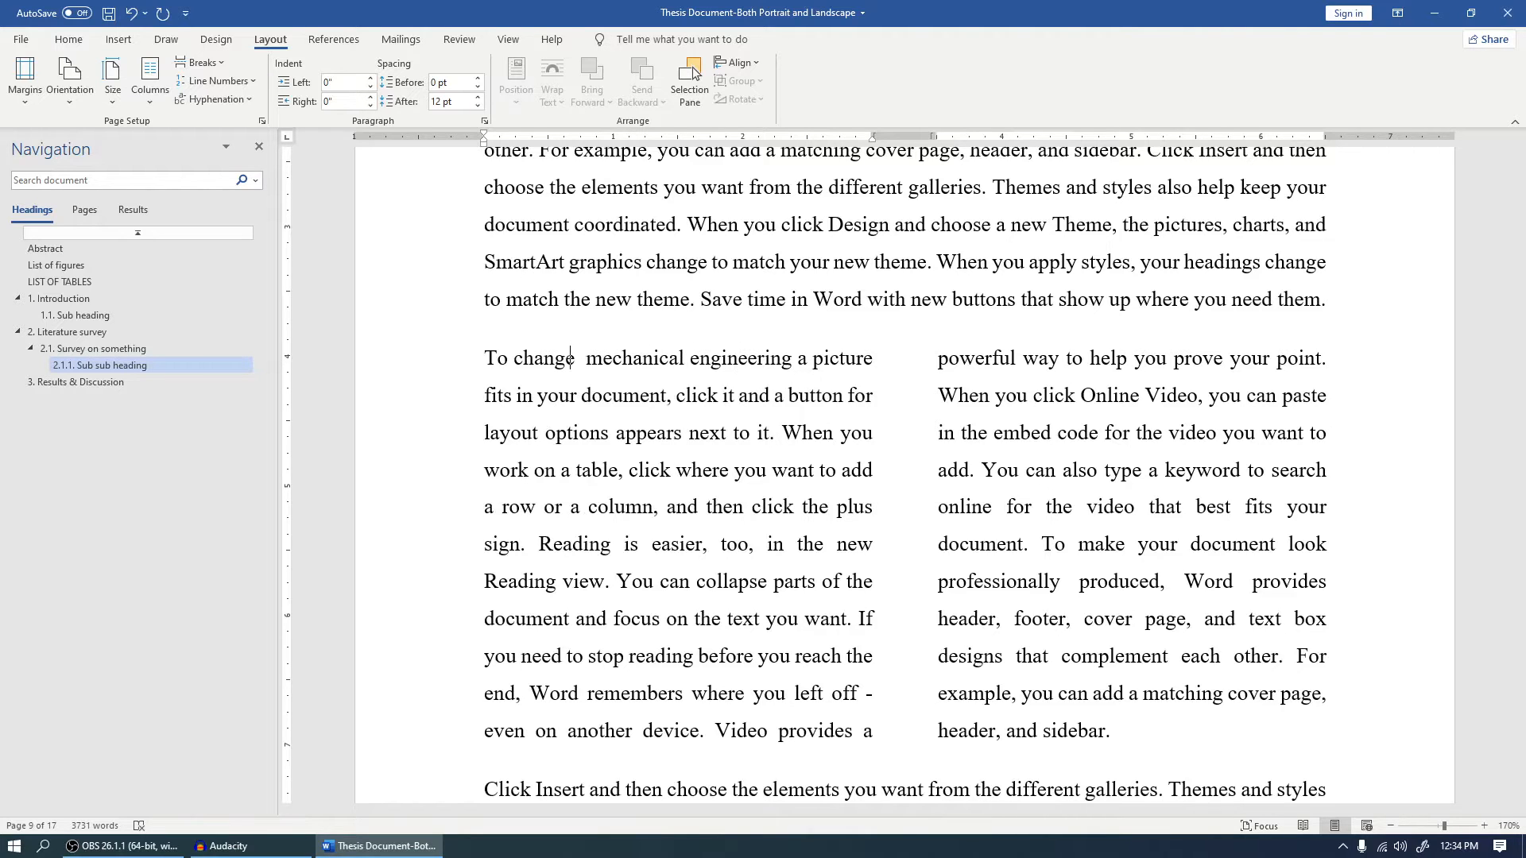
text(the)
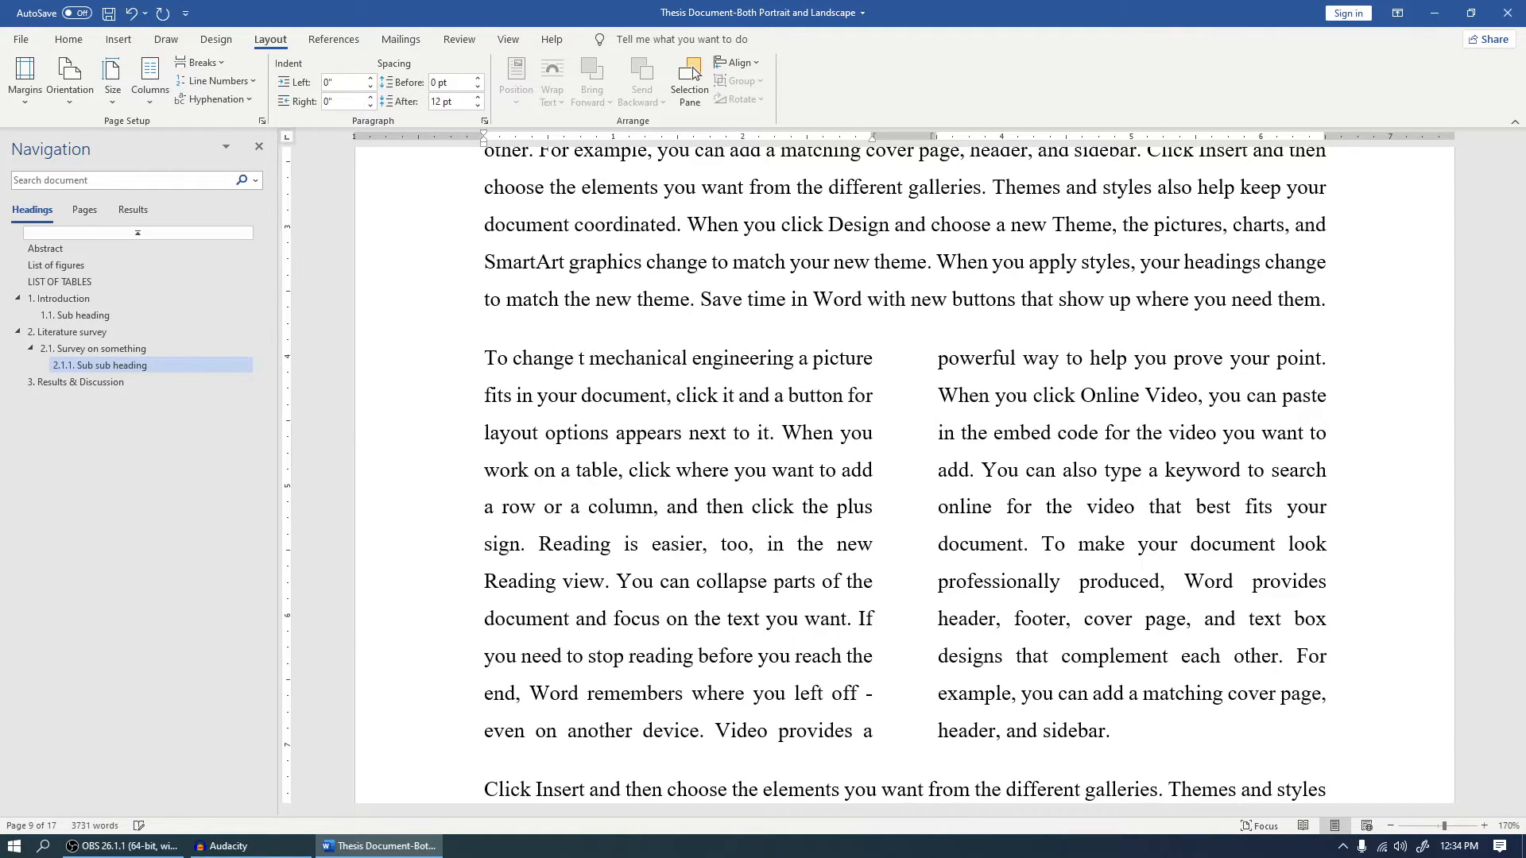
key(BackSpace)
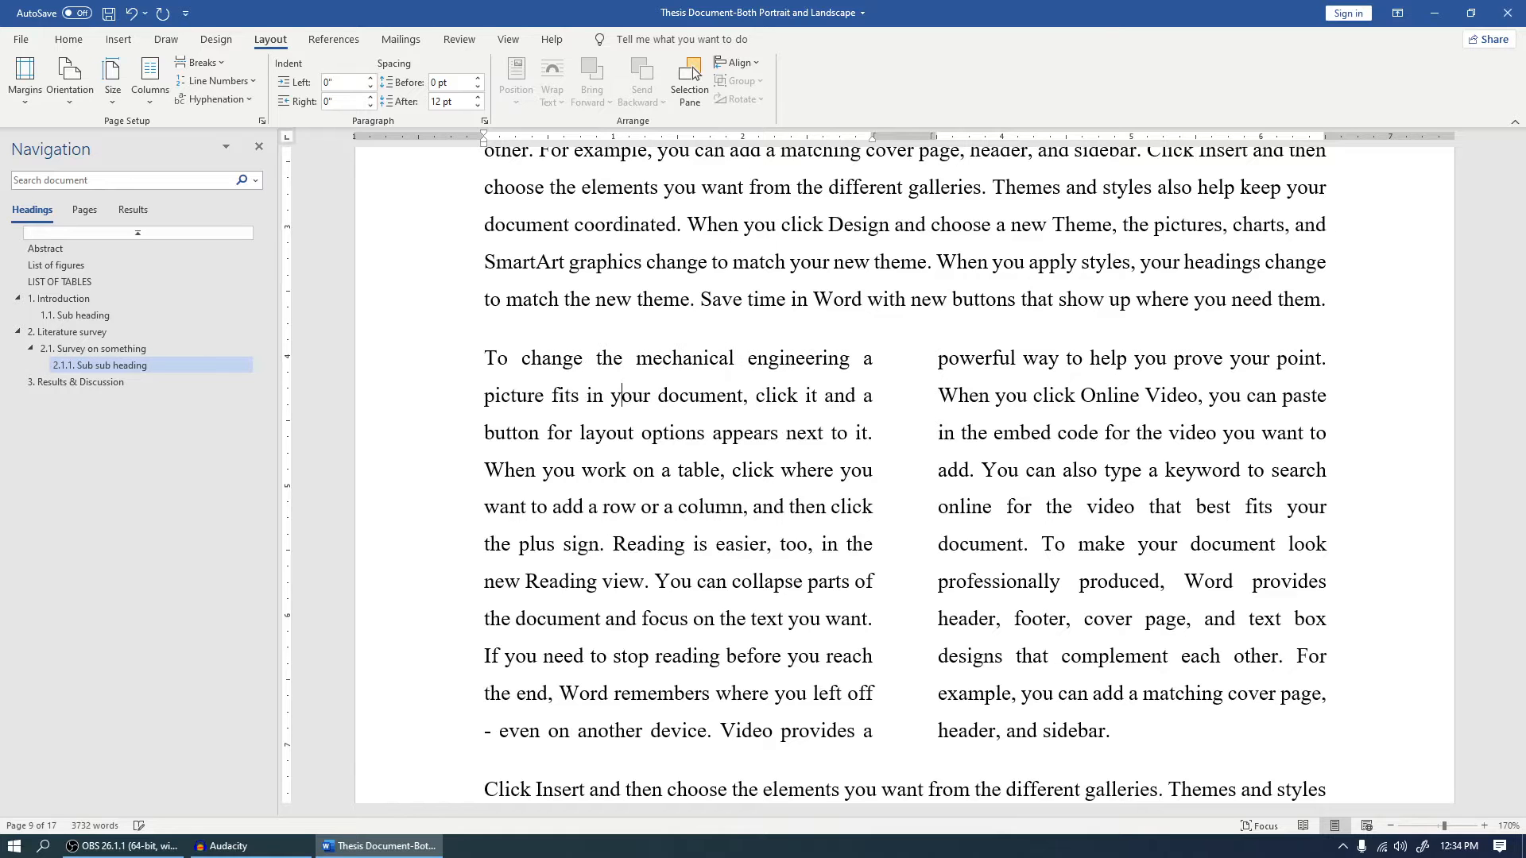
Examine the gaps between words in the justified two-column paragraph, comparing the first line with a lower line.
click(753, 432)
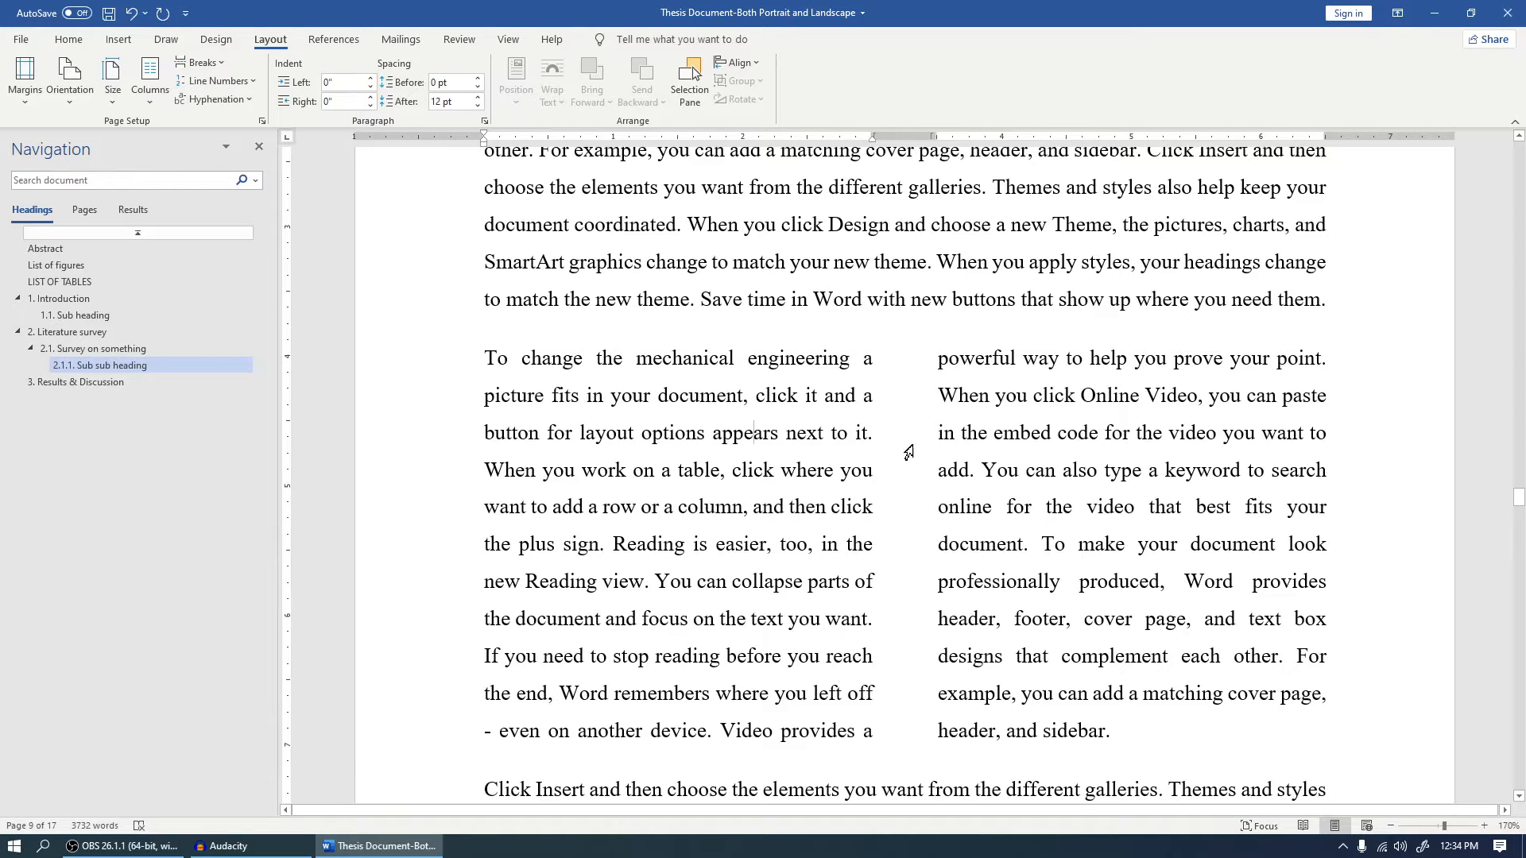
scroll(806, 416, up, 6)
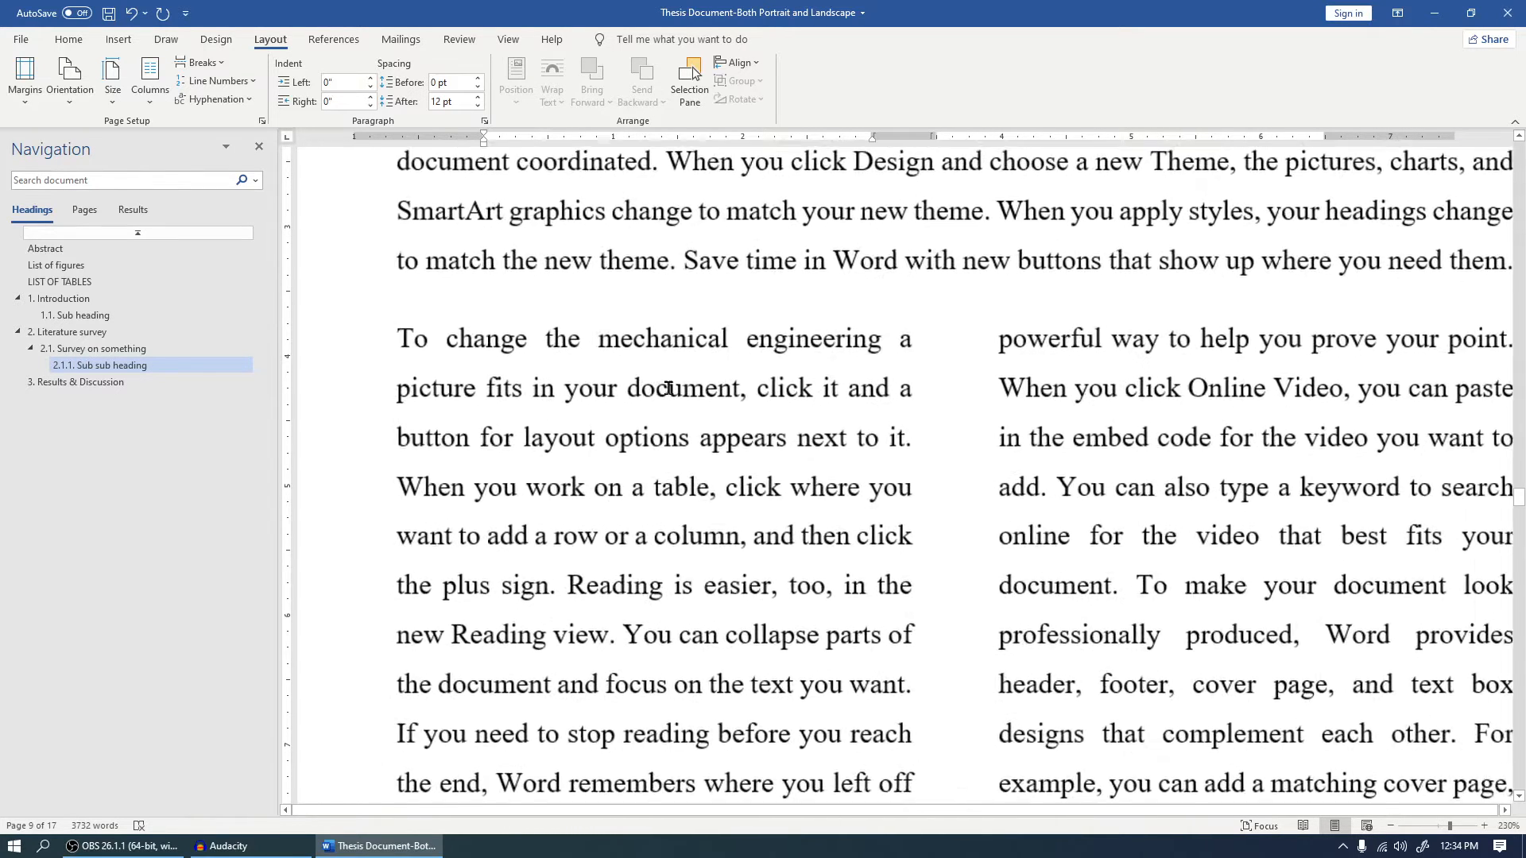
scroll(668, 389, up, 1)
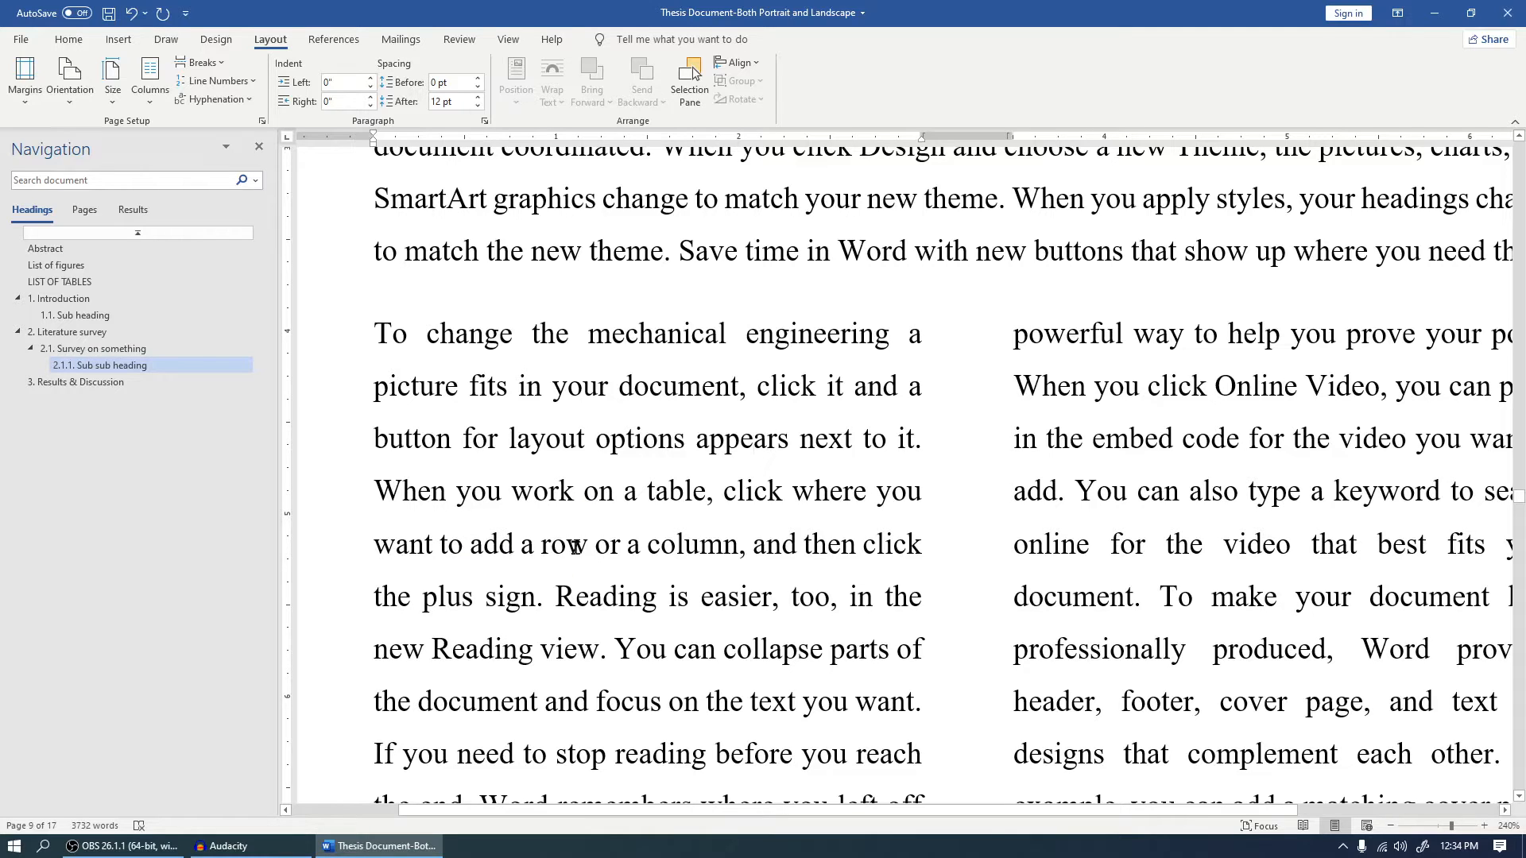
double_click(417, 336)
double_click(521, 337)
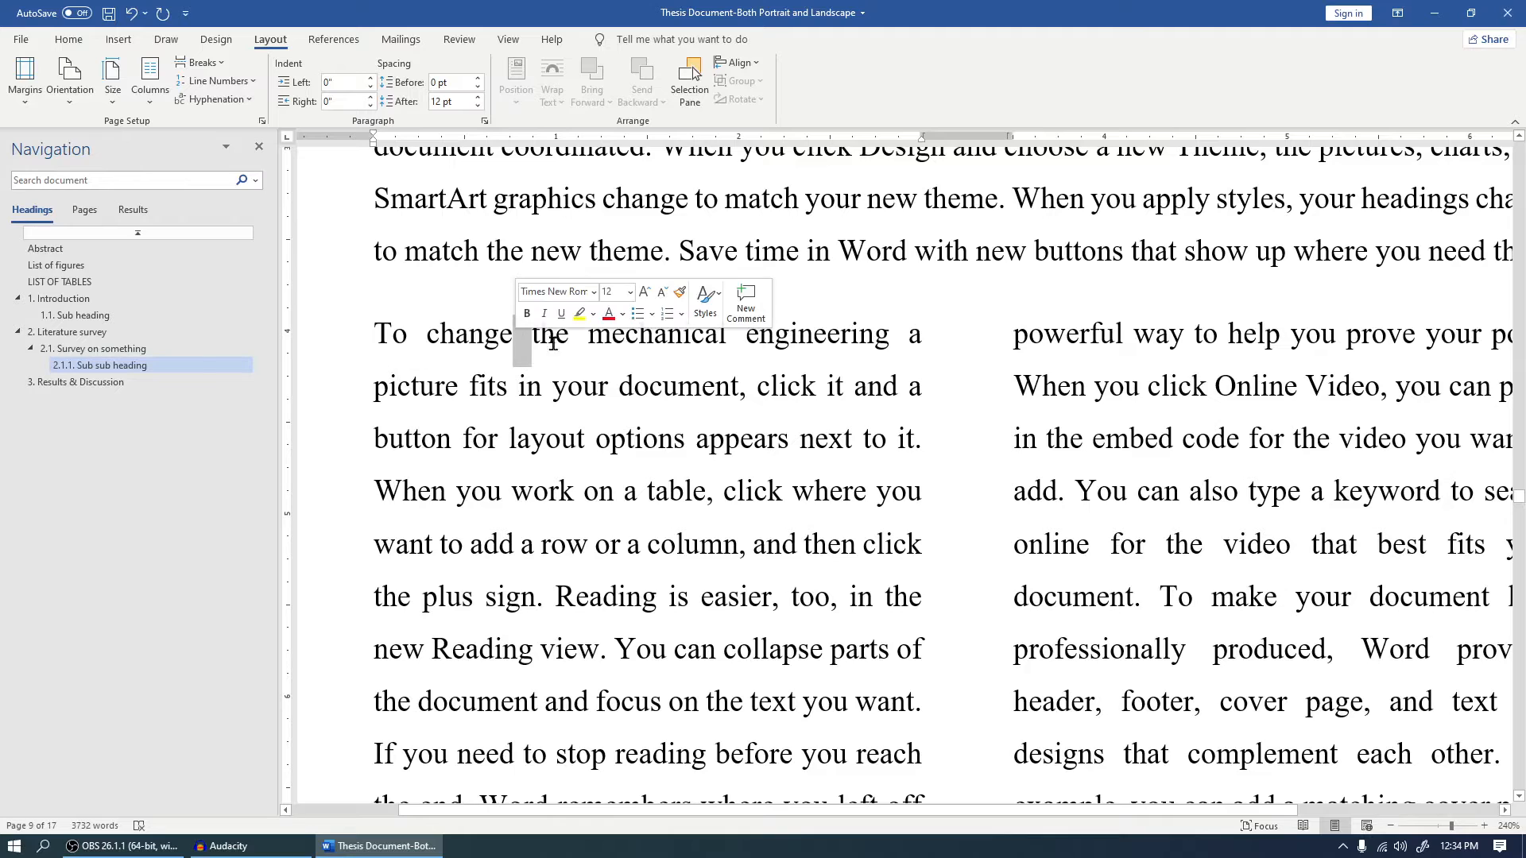
double_click(579, 339)
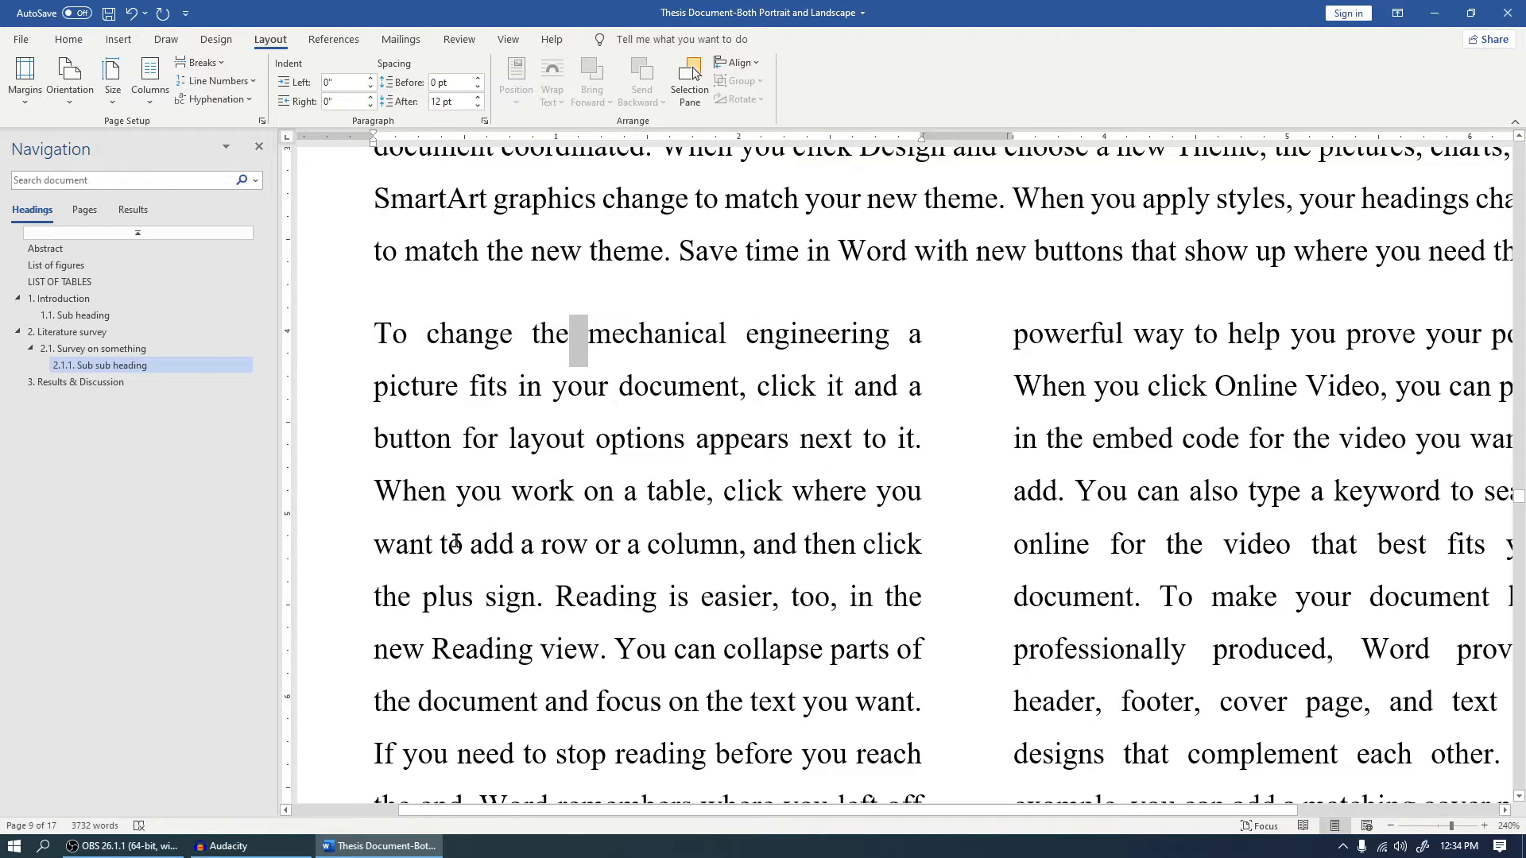
double_click(468, 545)
click(611, 389)
scroll(633, 390, down, 8)
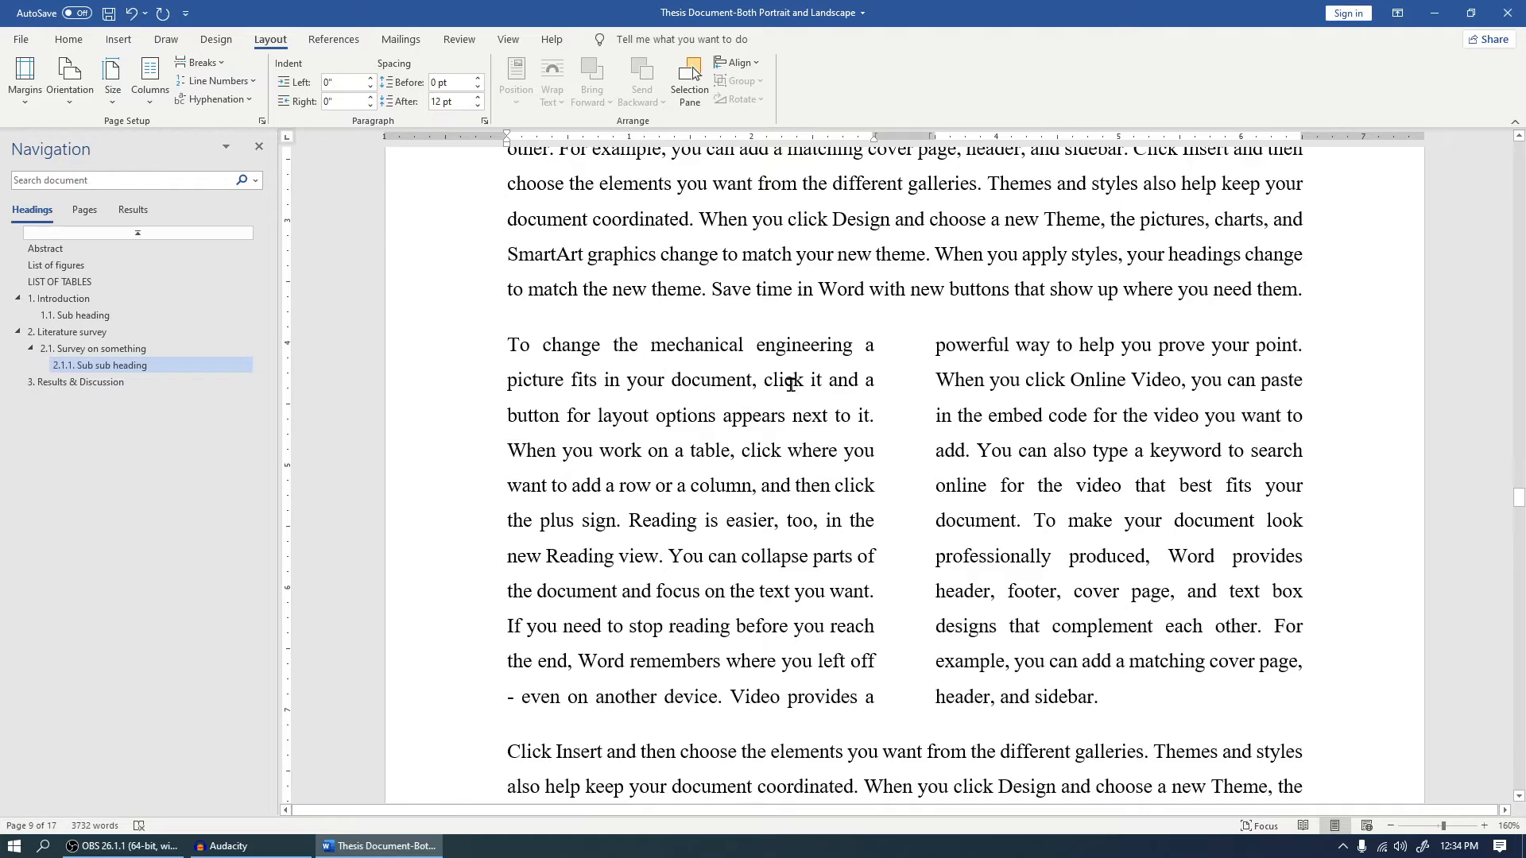
Select the whole two-column paragraph and turn on automatic hyphenation.
ctrl+scroll(790, 385, up, 2)
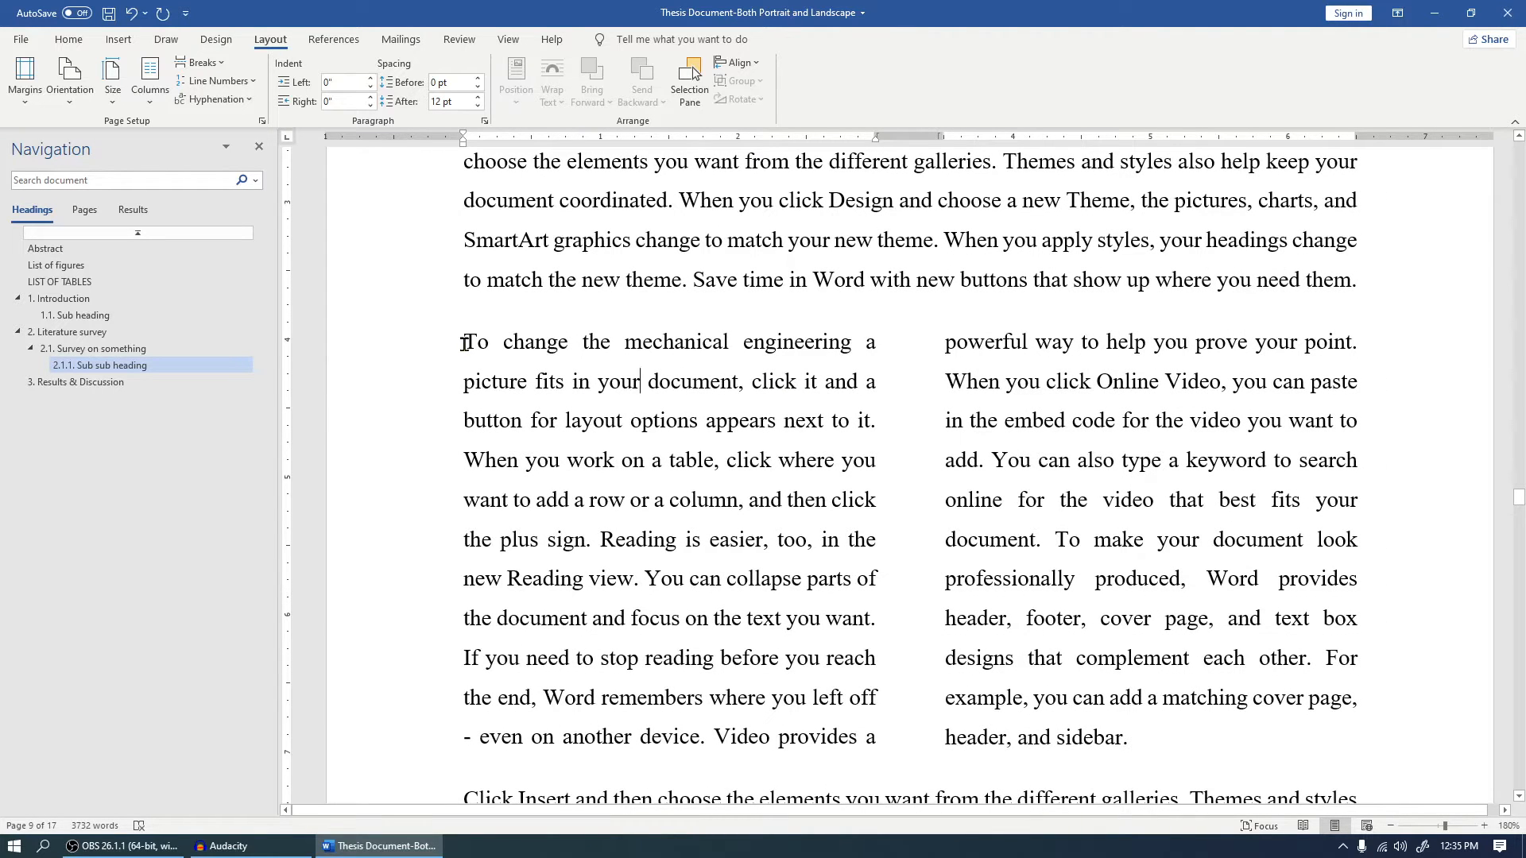
drag(465, 343, 1148, 738)
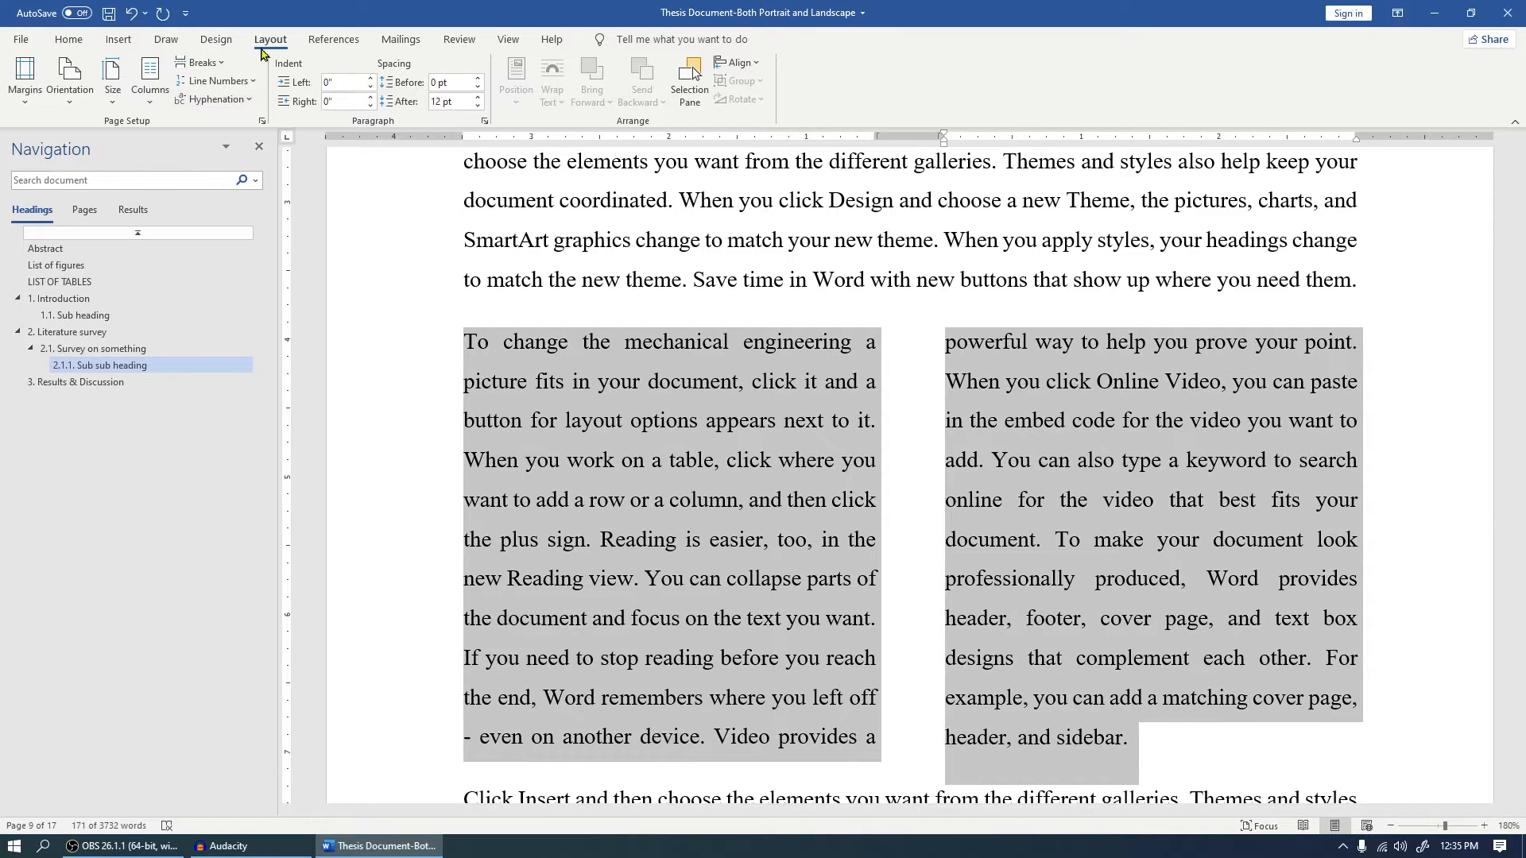
click(238, 99)
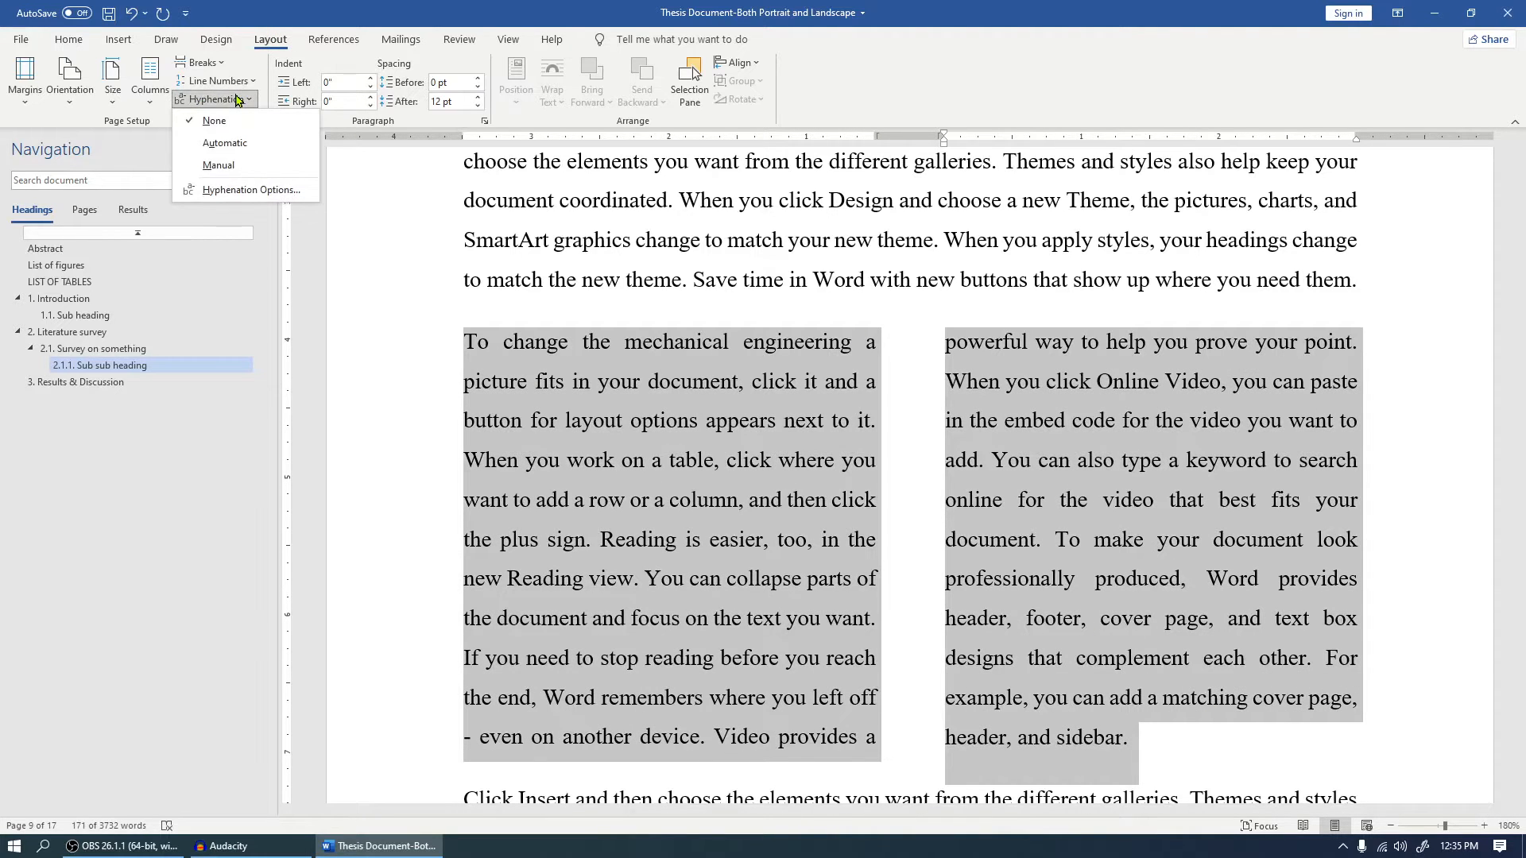
click(230, 144)
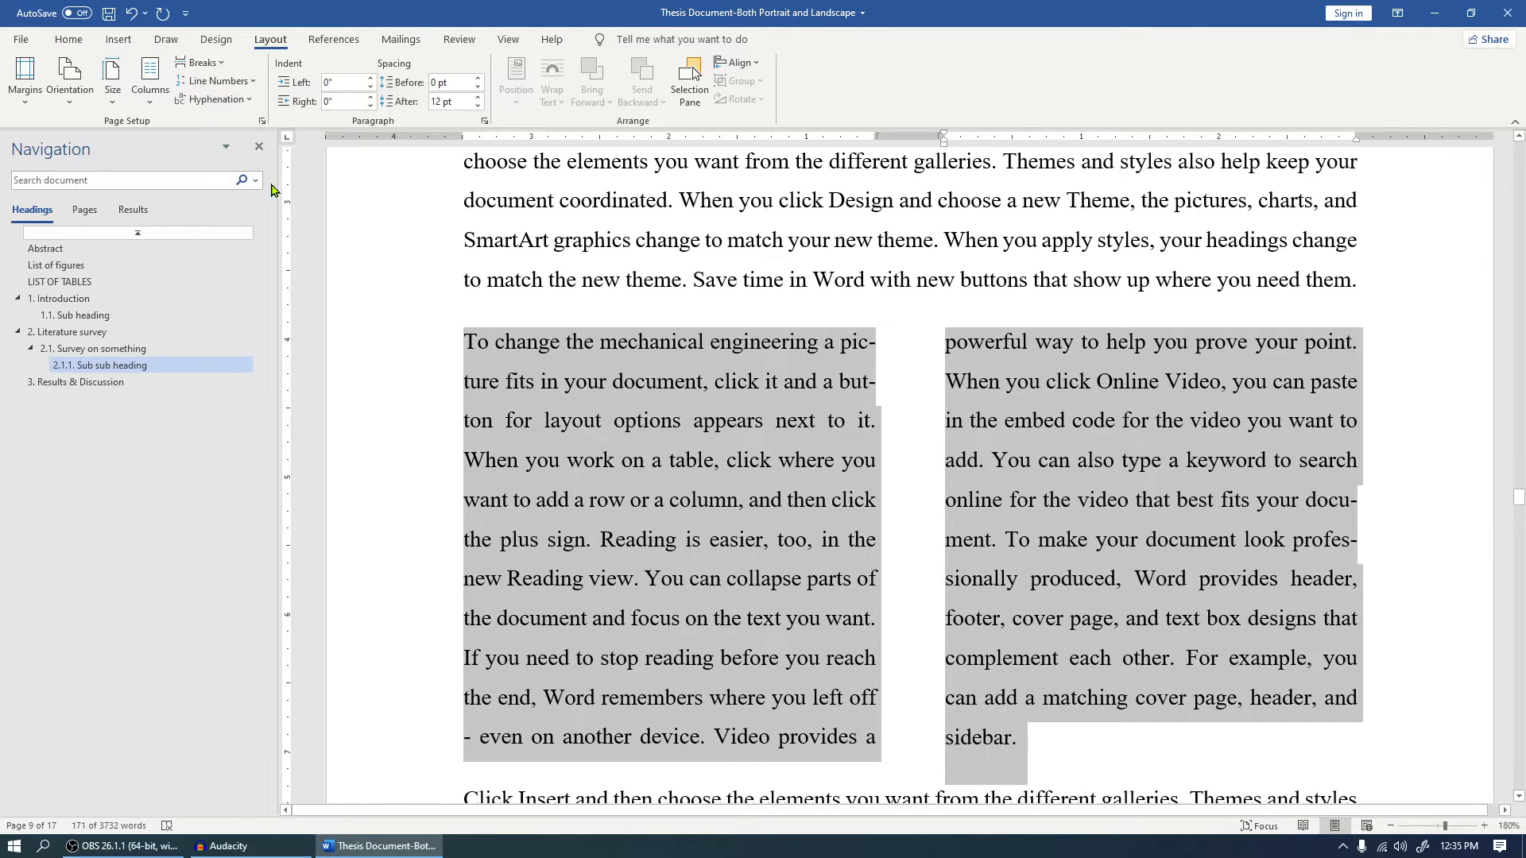
click(665, 400)
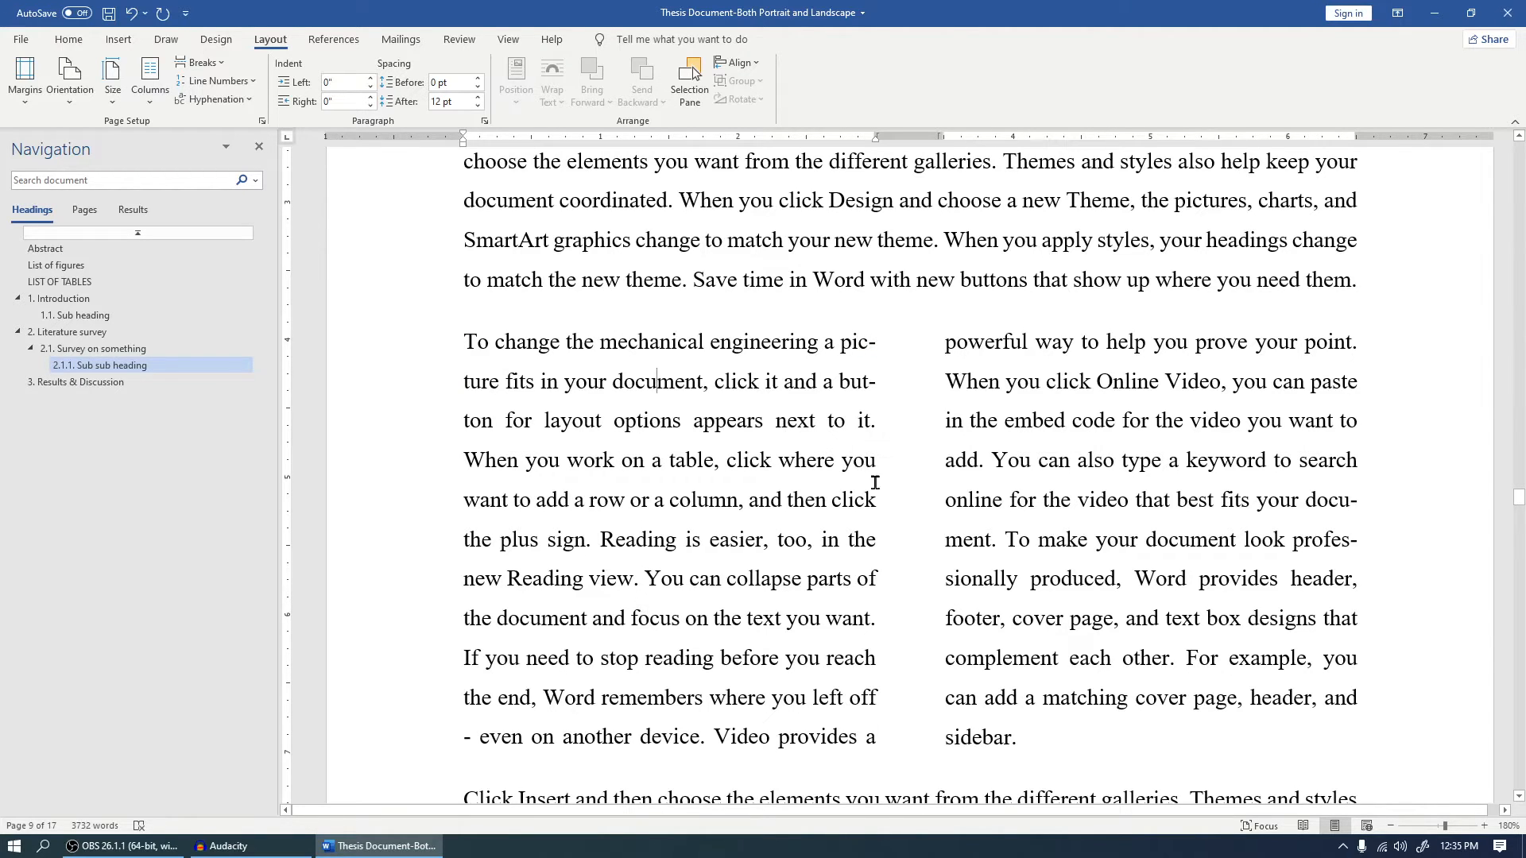
Turn off automatic document hyphenation in the hyphenation options and start manual hyphenation on the selected two-column paragraph.
scroll(875, 483, down, 2)
scroll(848, 484, up, 2)
scroll(845, 484, down, 1)
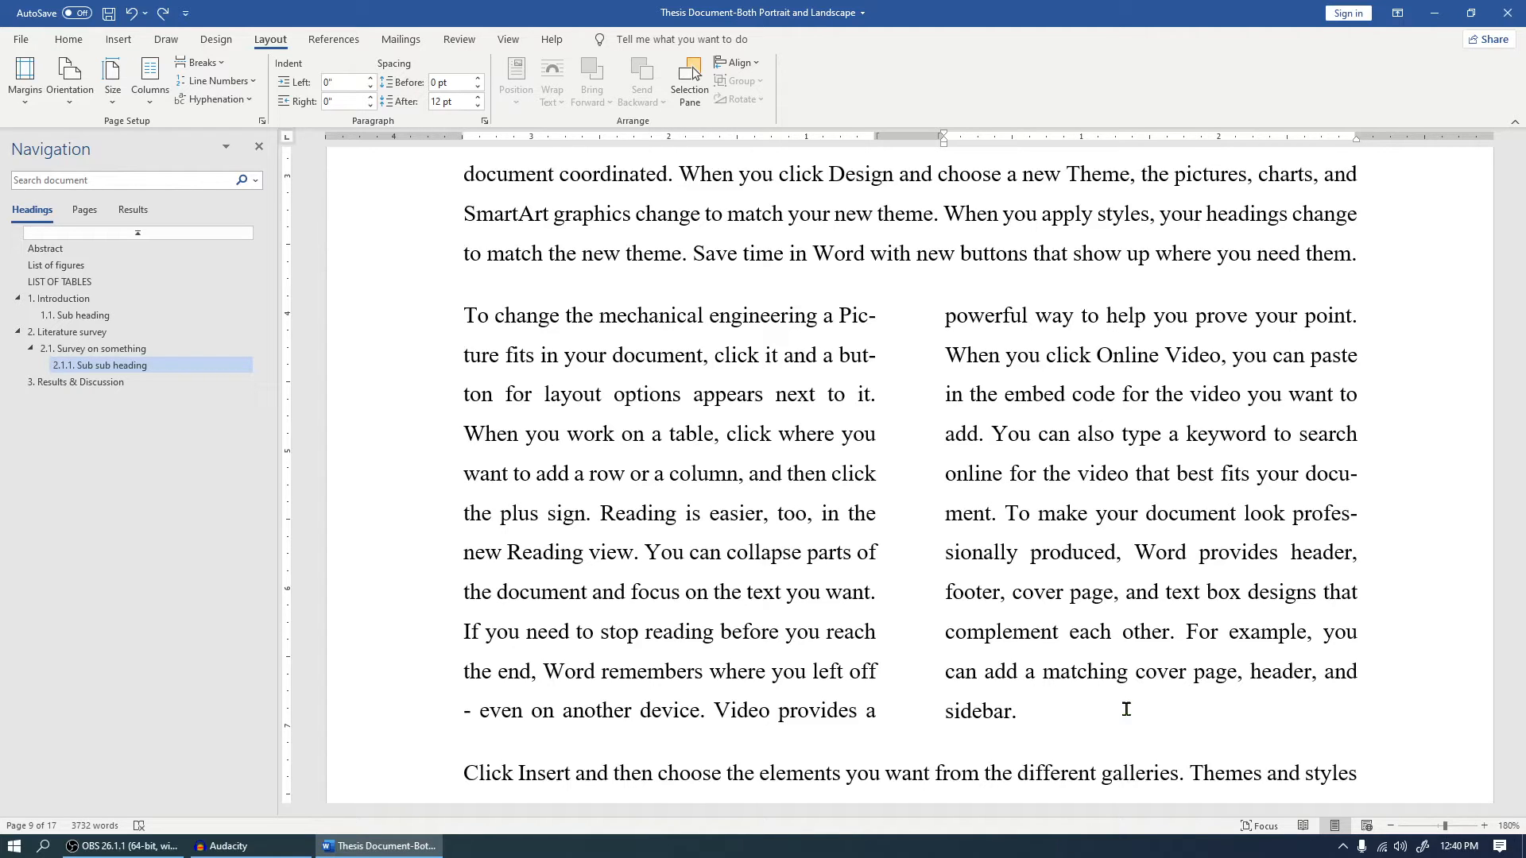
triple_click(1126, 709)
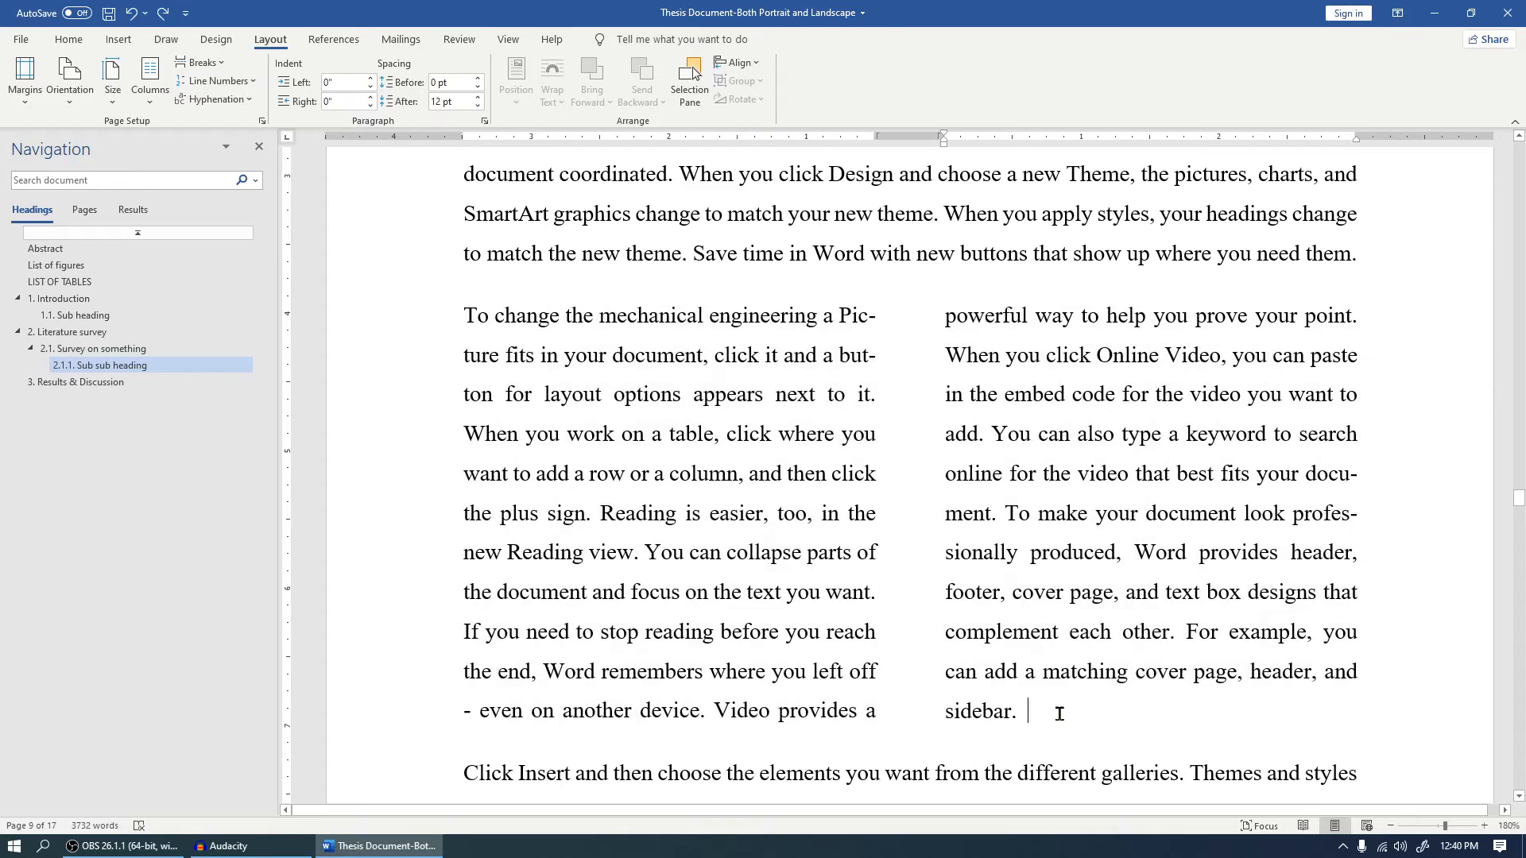
drag(1061, 713, 455, 318)
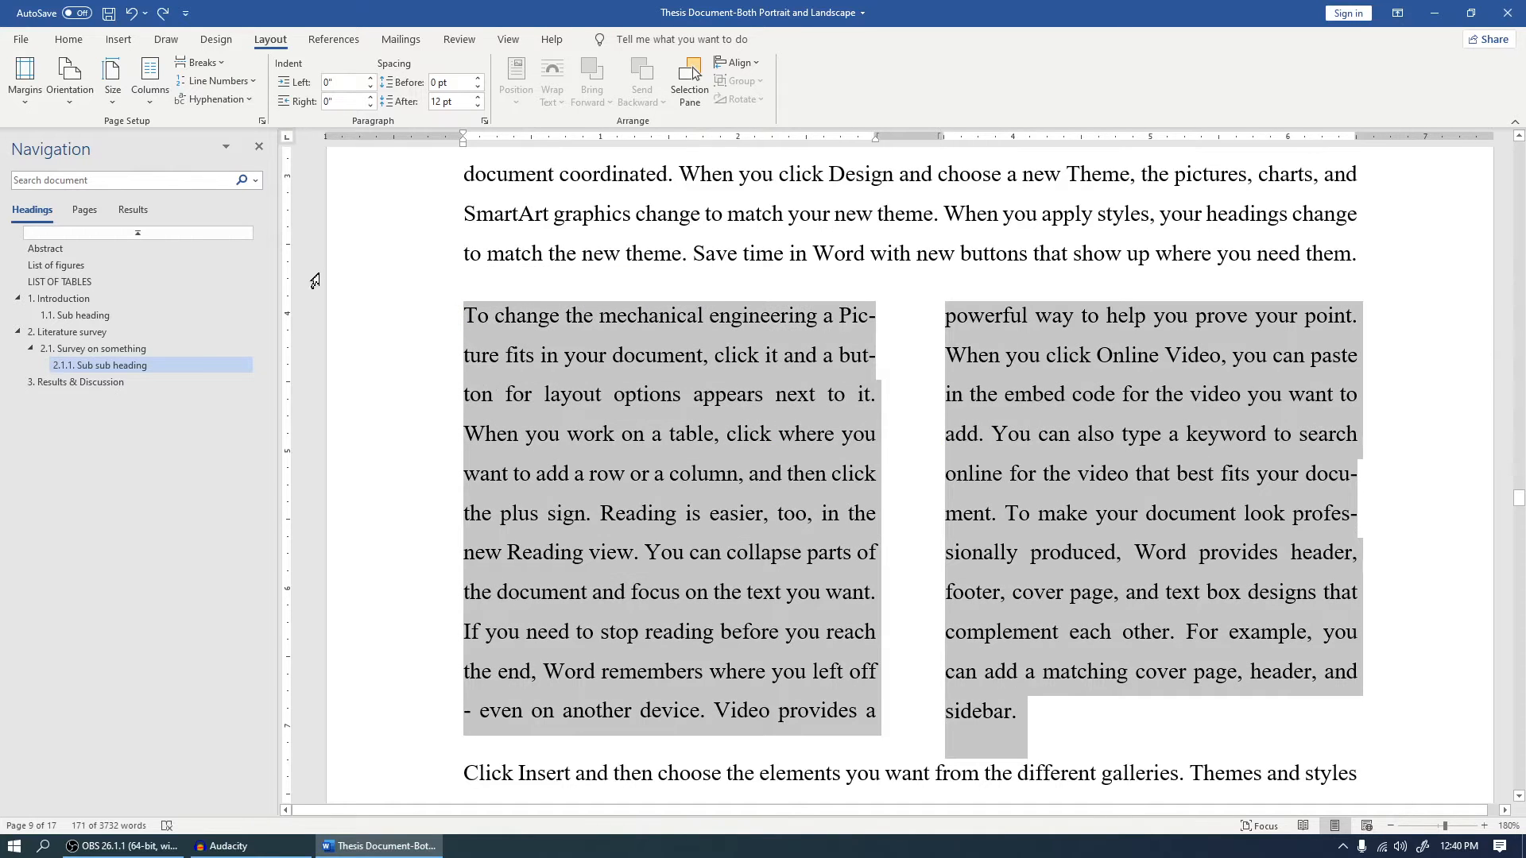
click(233, 101)
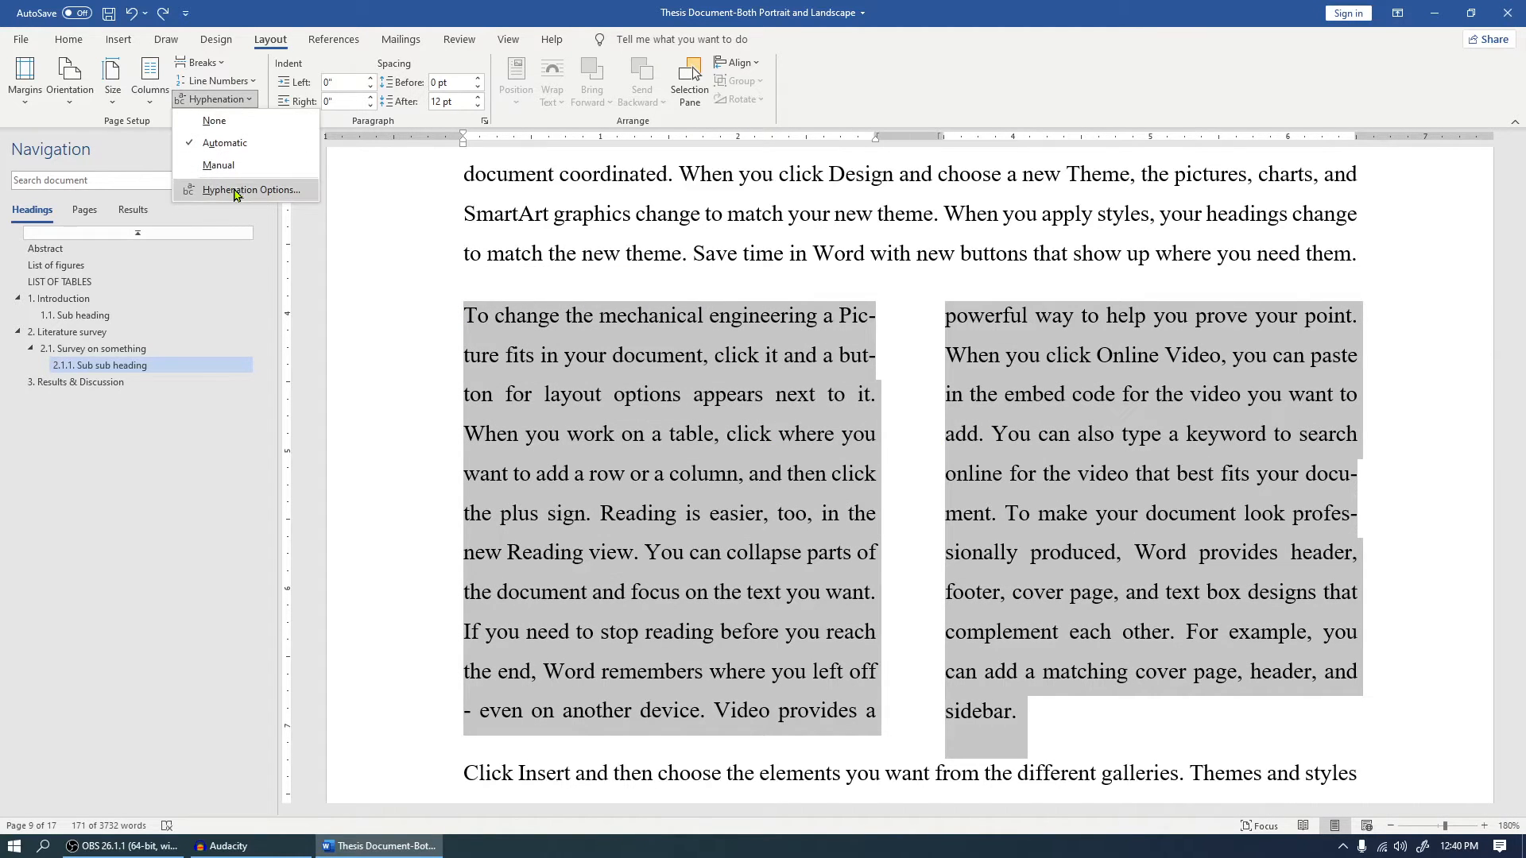
click(251, 191)
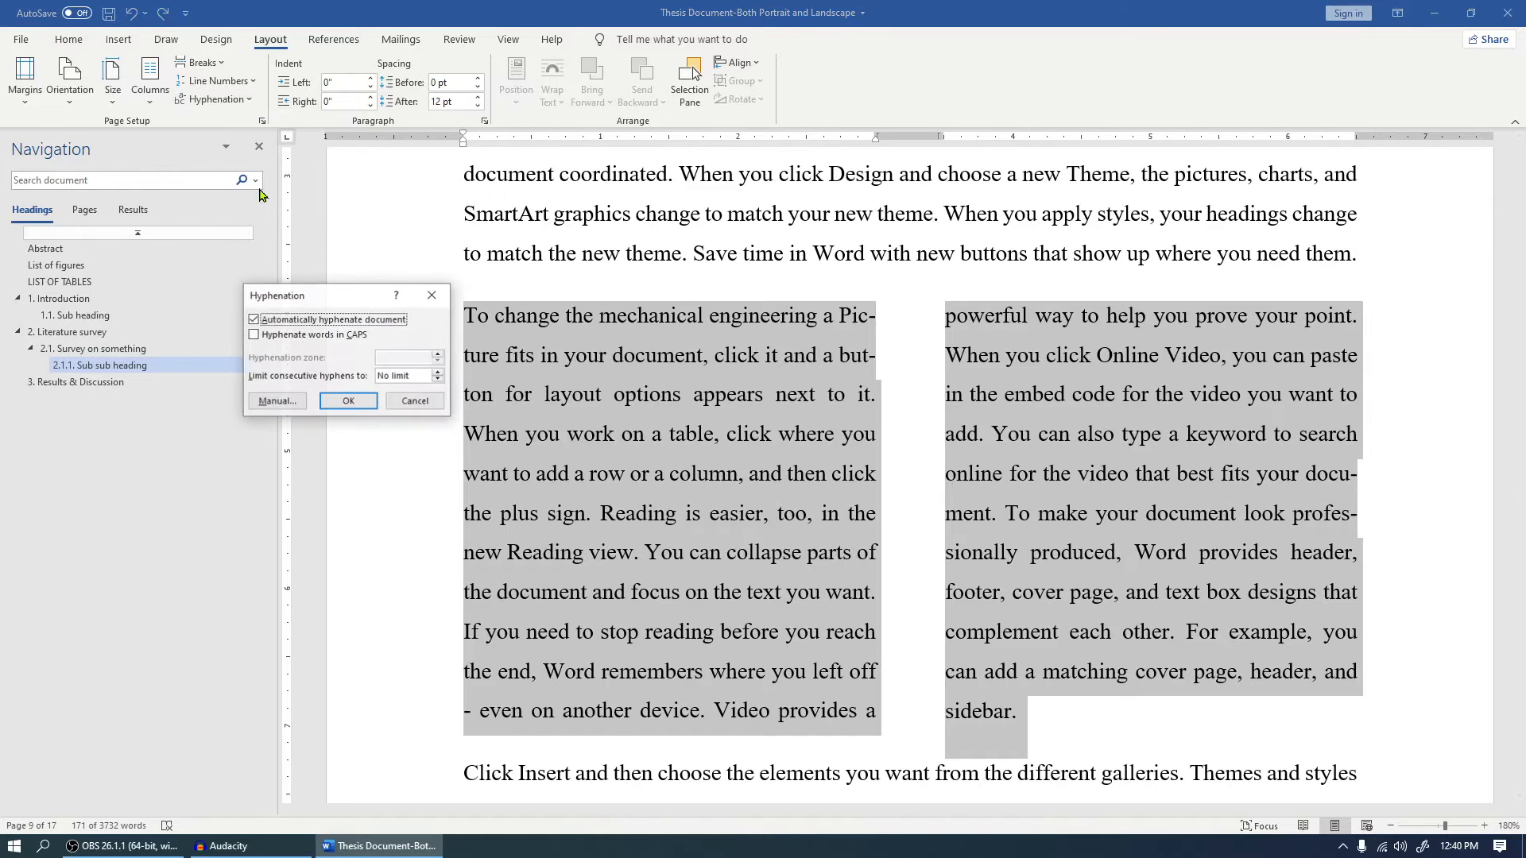
click(252, 319)
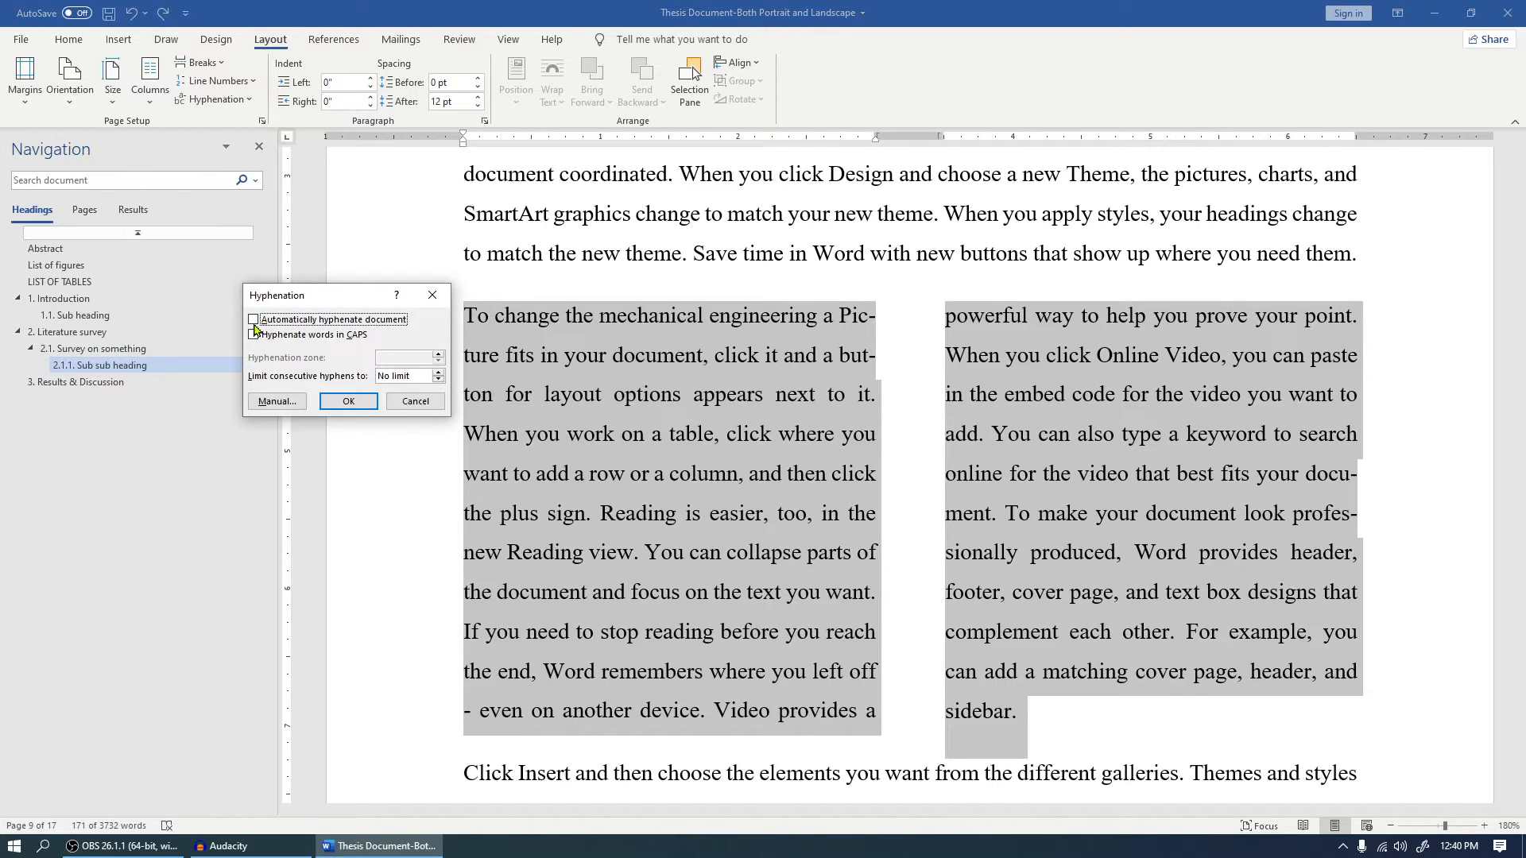
click(274, 401)
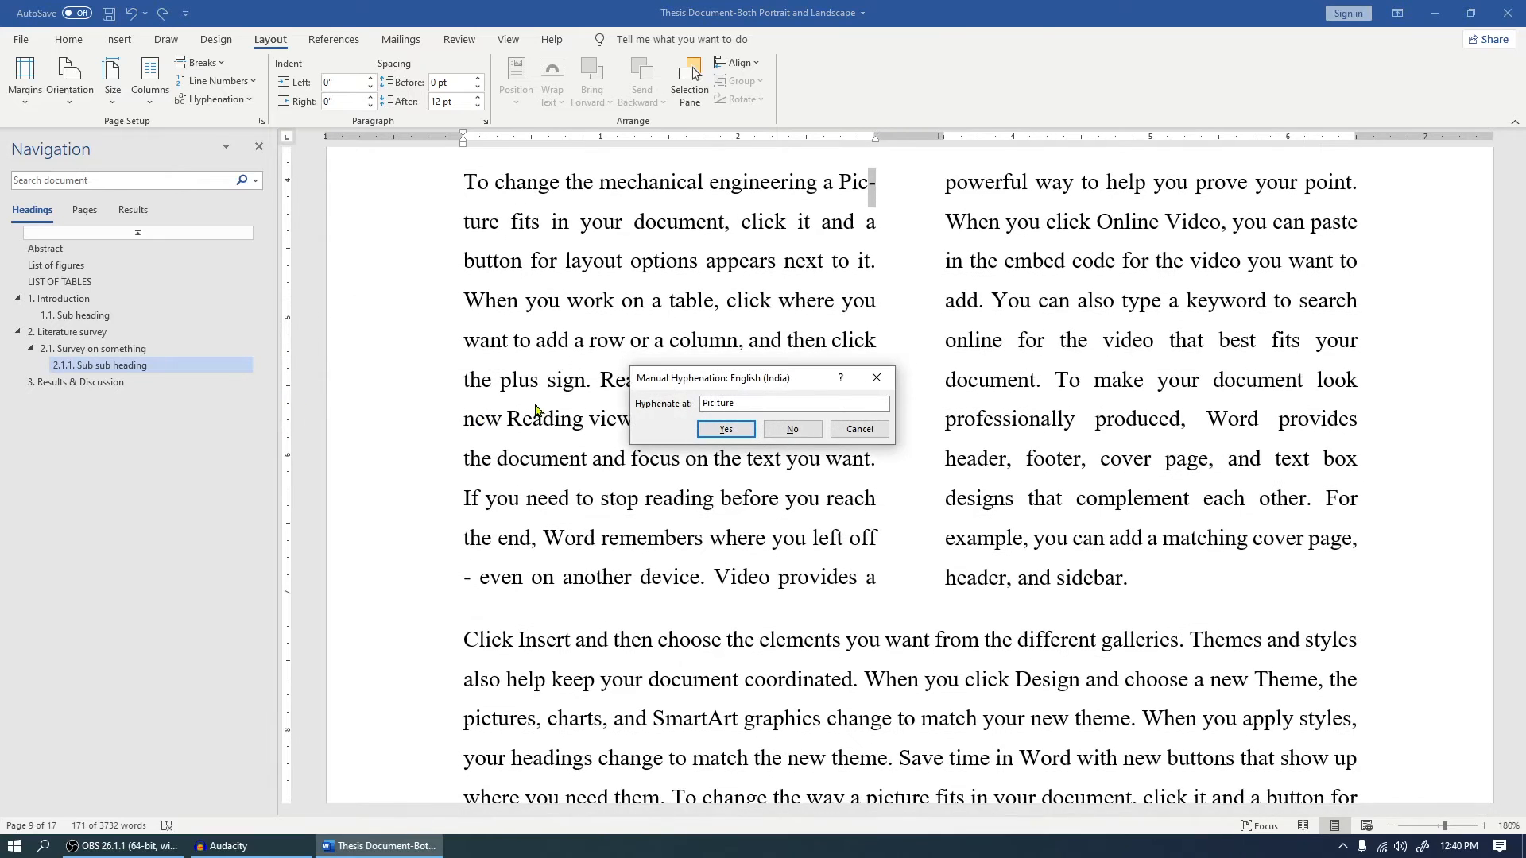
Accept only the hyphen break in "document", decline those in "Picture", "professionally" and "designs", and cancel manual hyphenation at "example".
drag(1047, 342, 1126, 341)
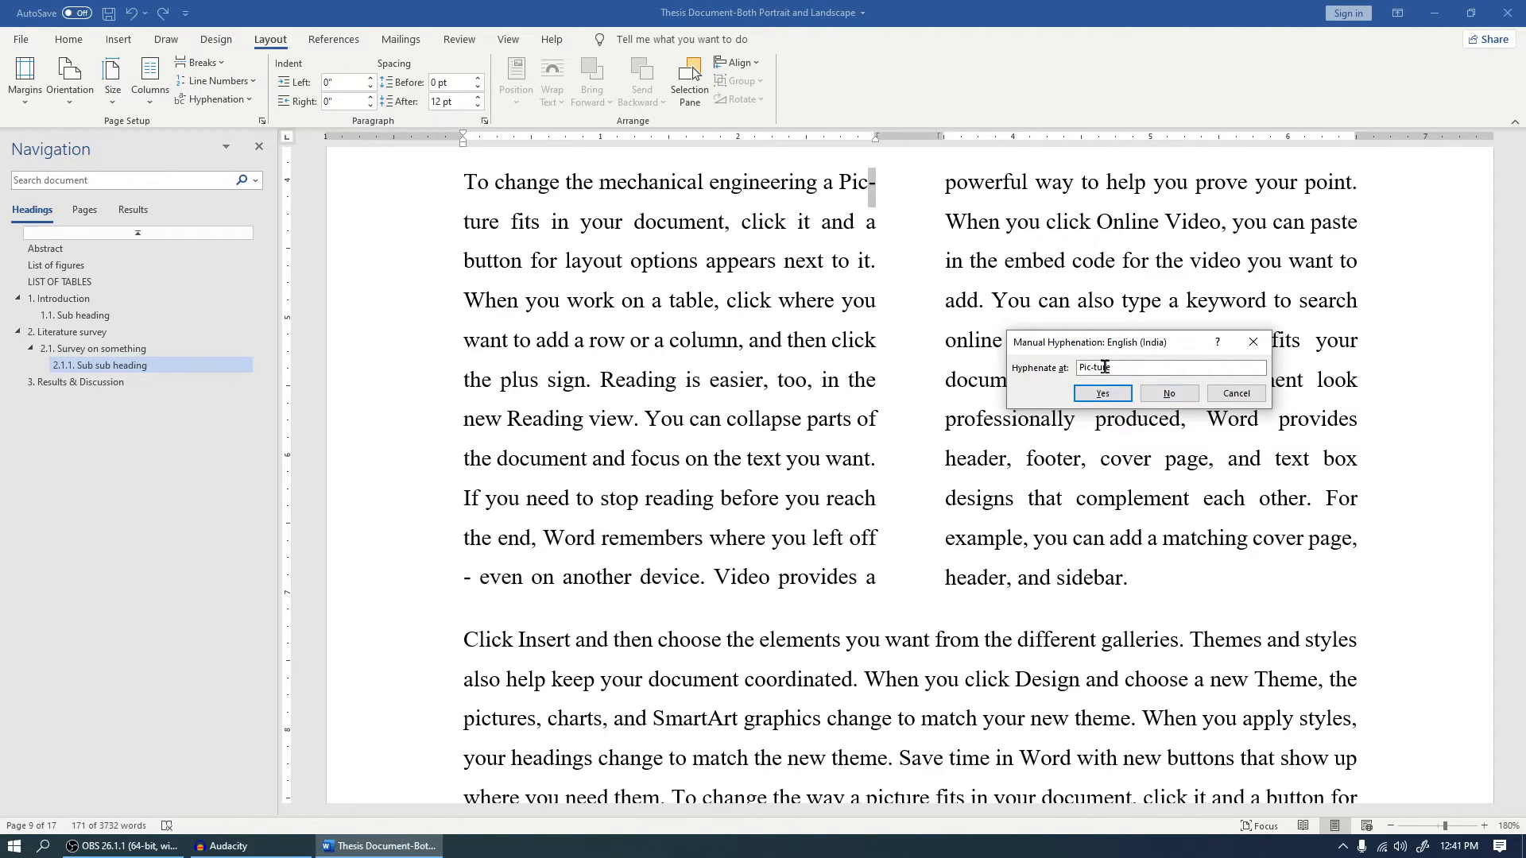
click(1179, 400)
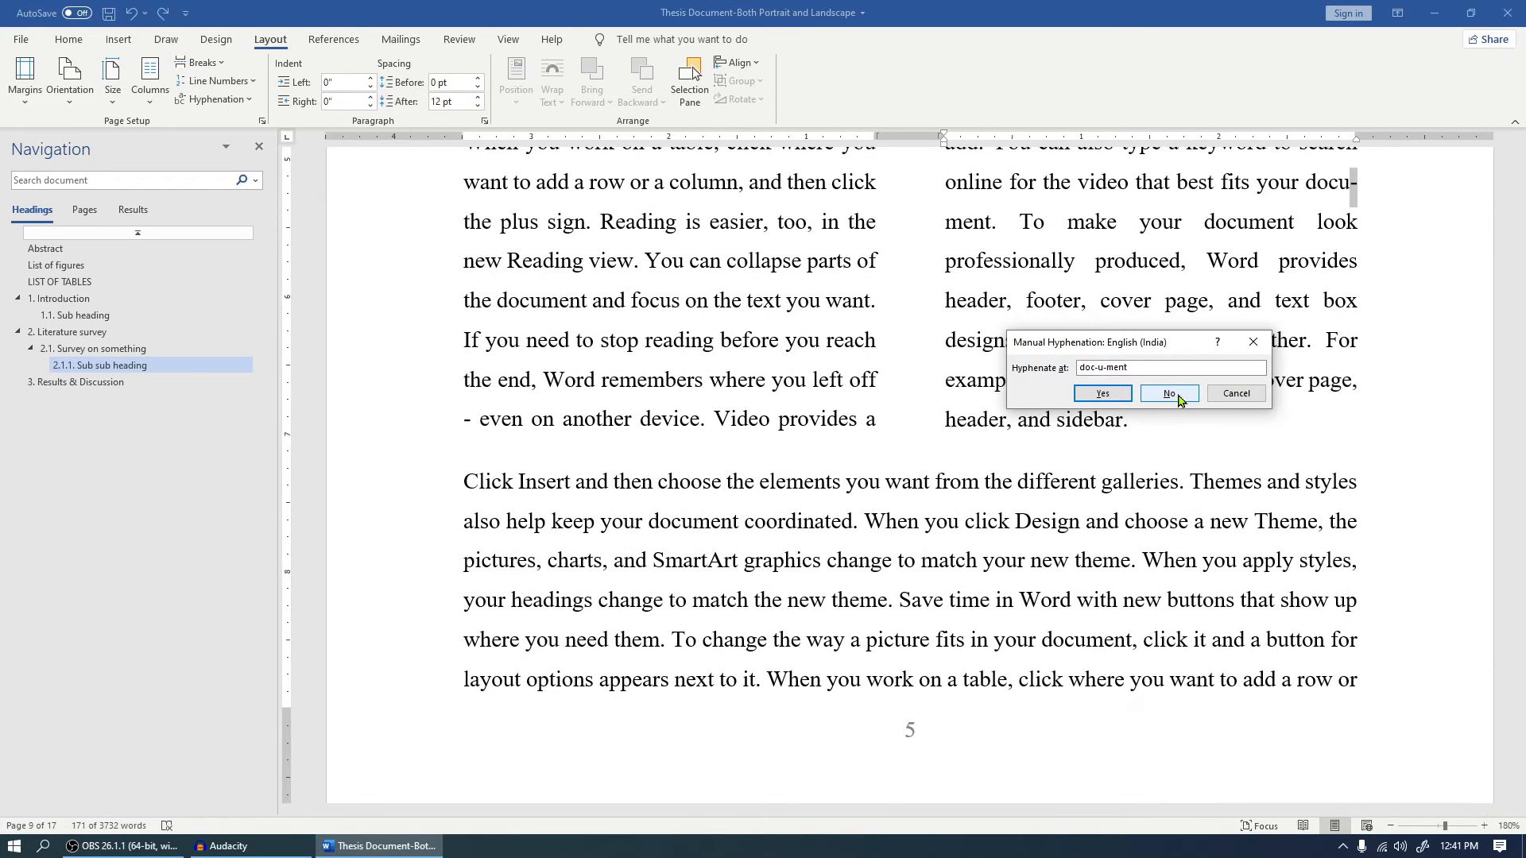
drag(1172, 349, 1173, 509)
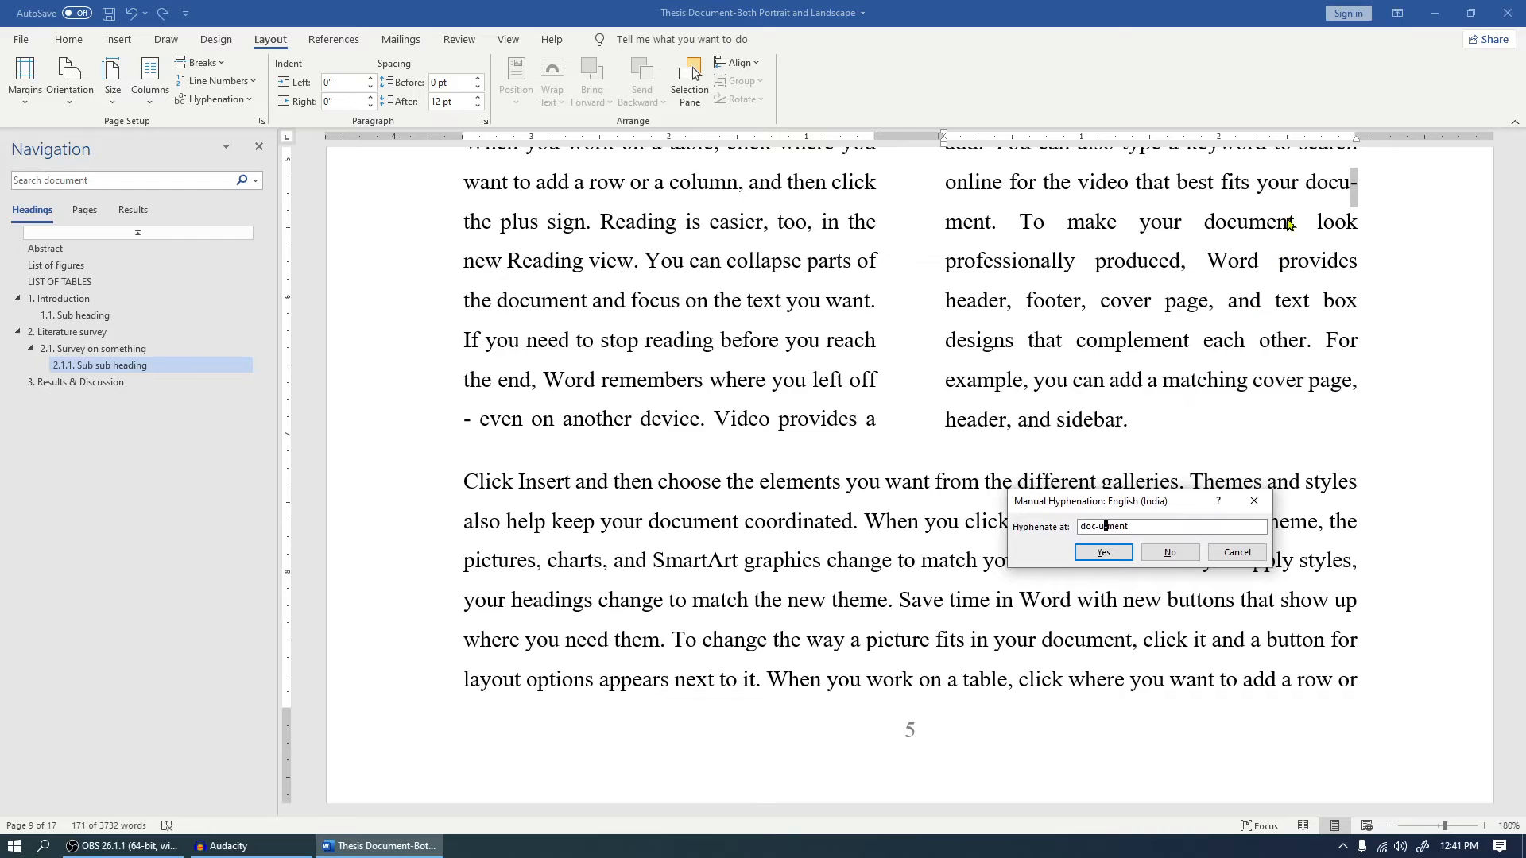
click(1102, 552)
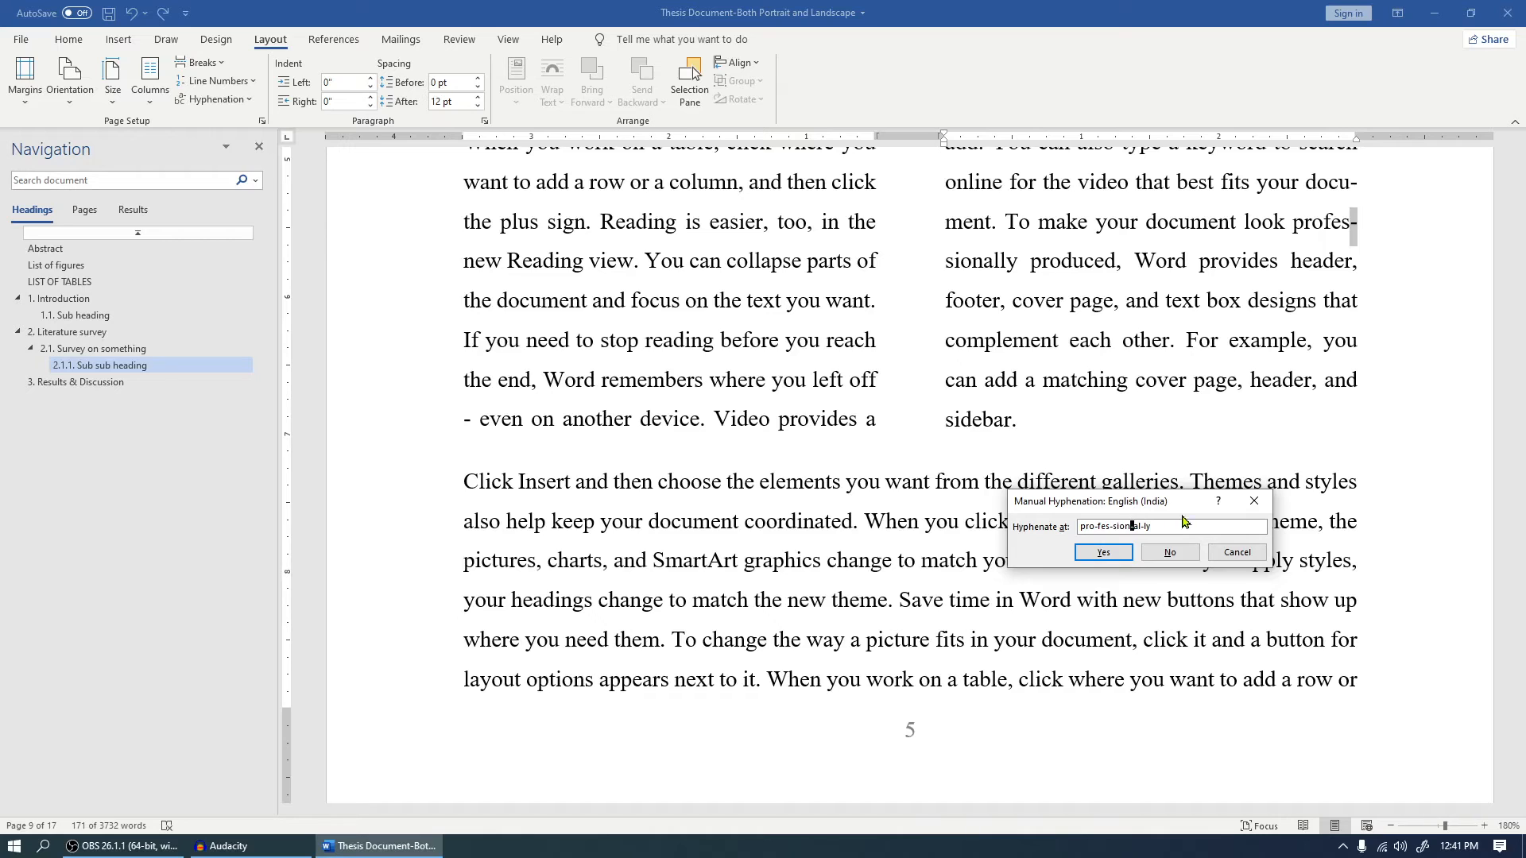
click(1116, 556)
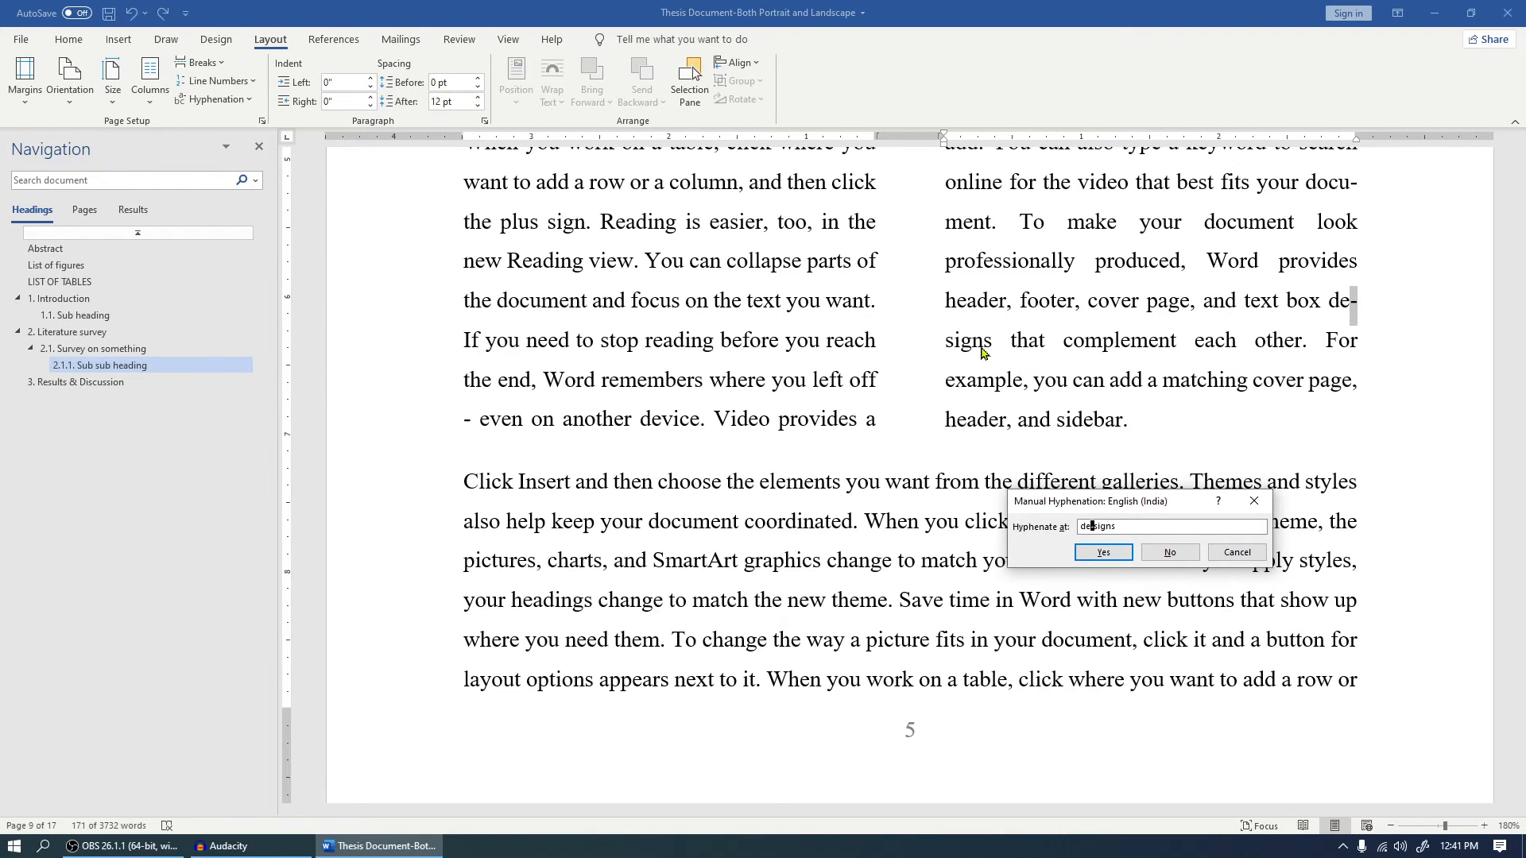
click(1170, 552)
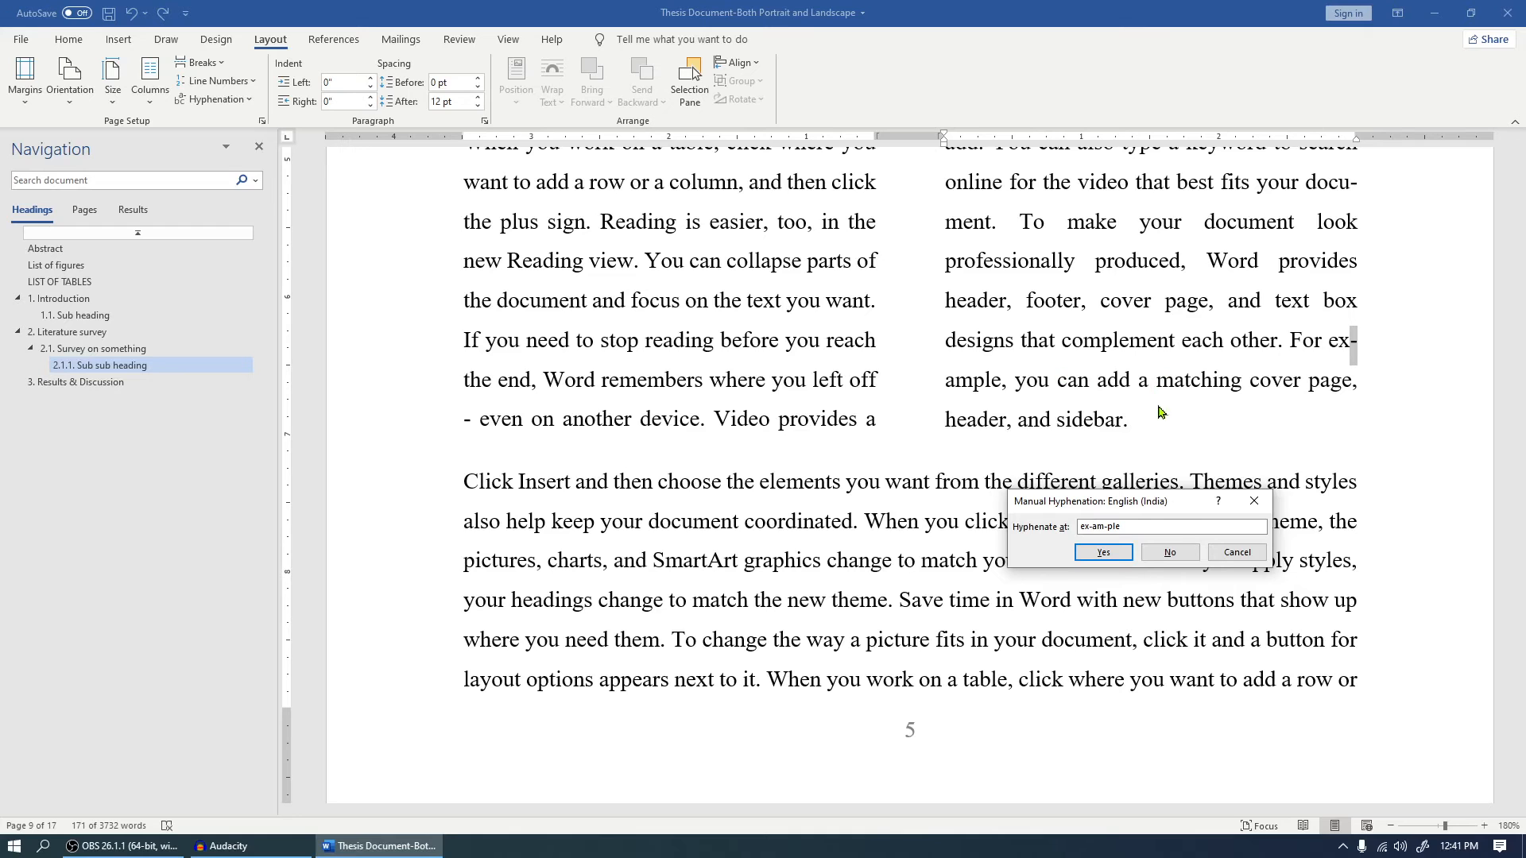
click(1228, 556)
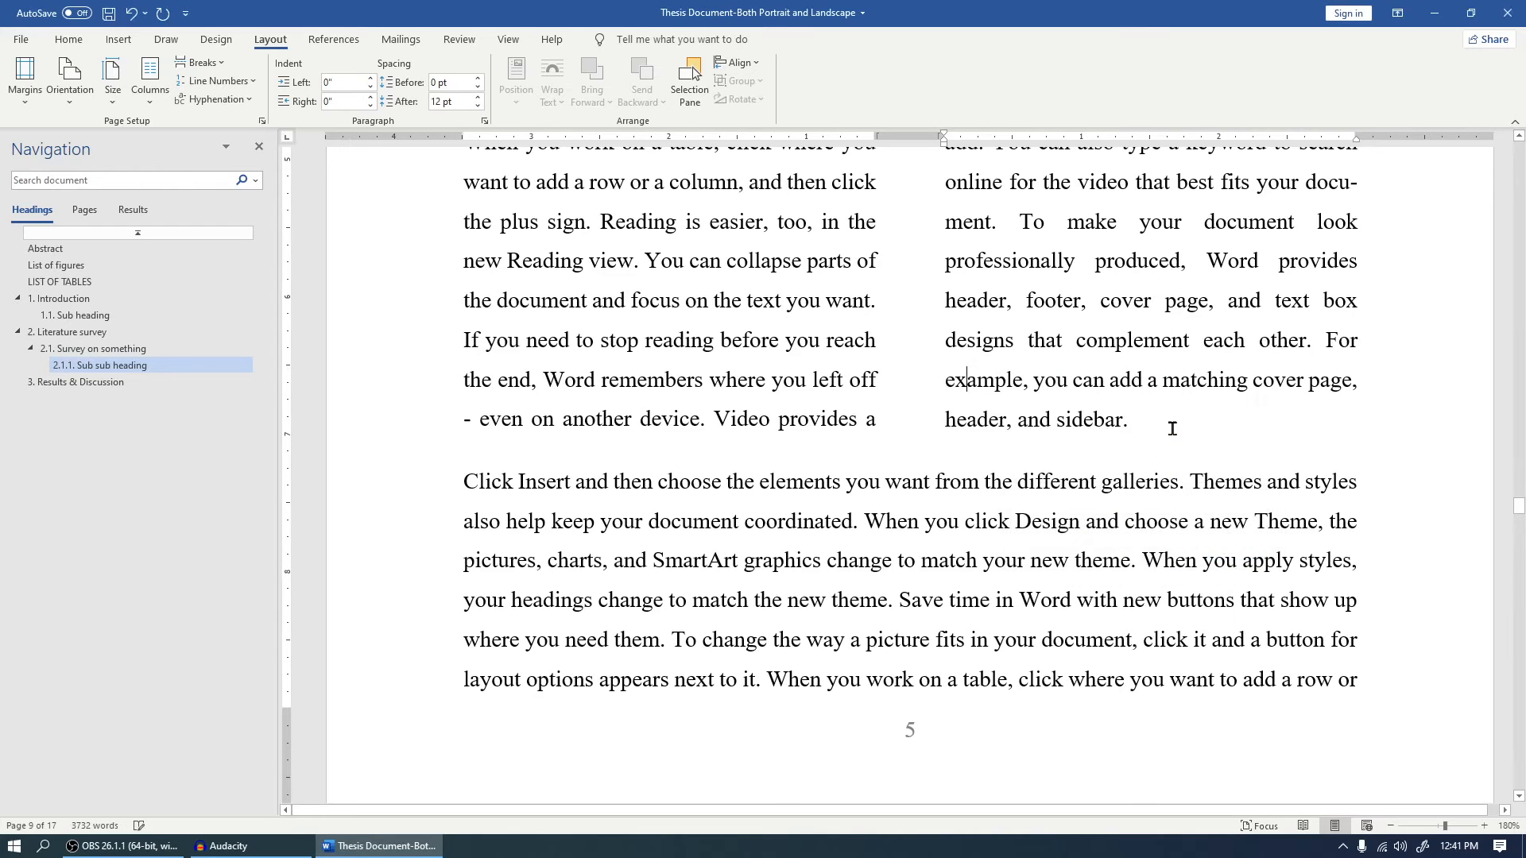
scroll(1161, 453, up, 2)
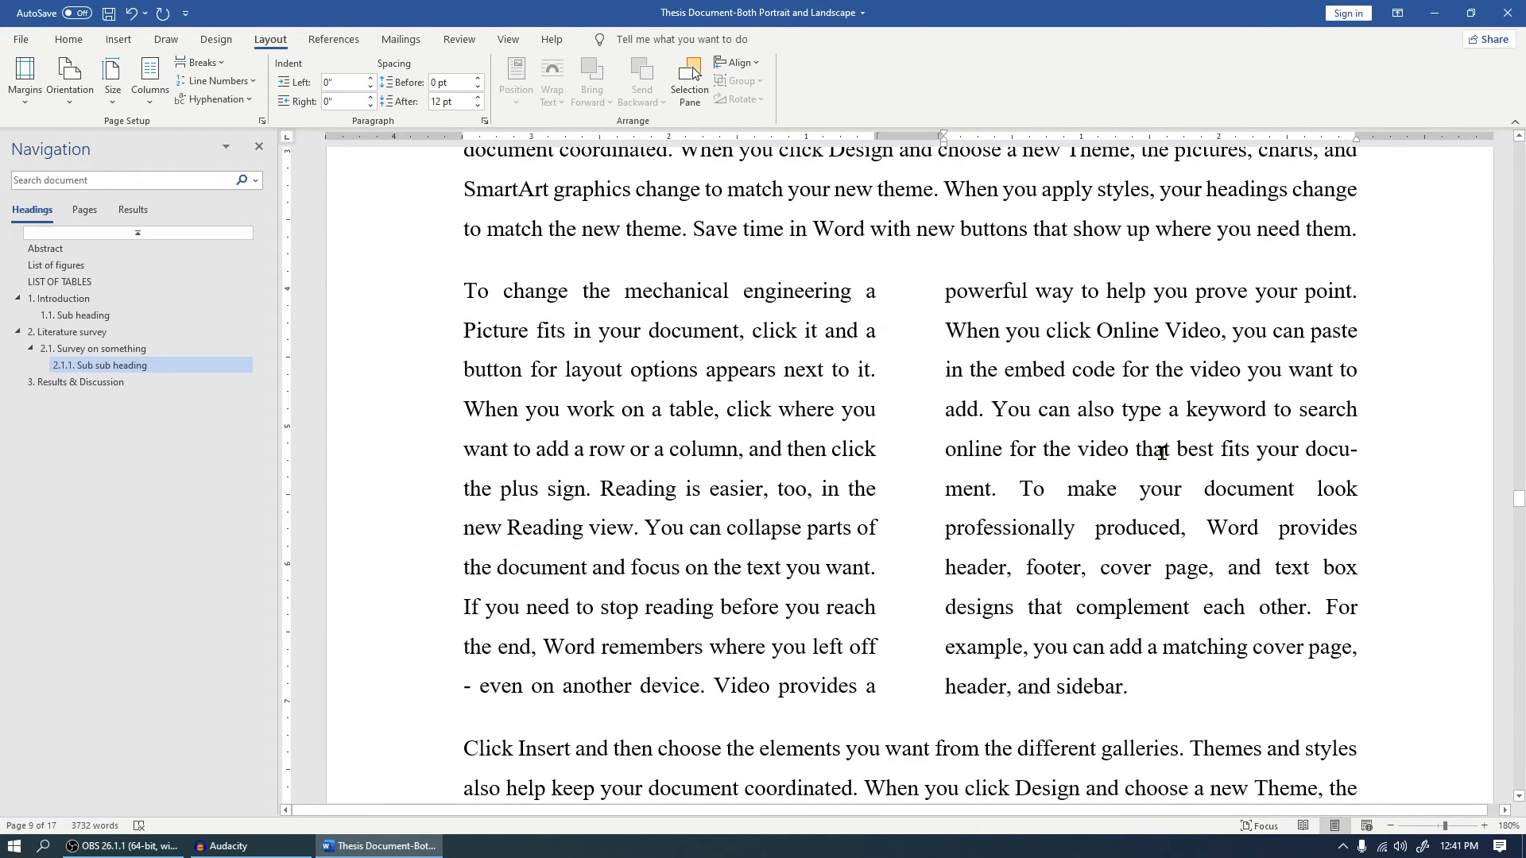